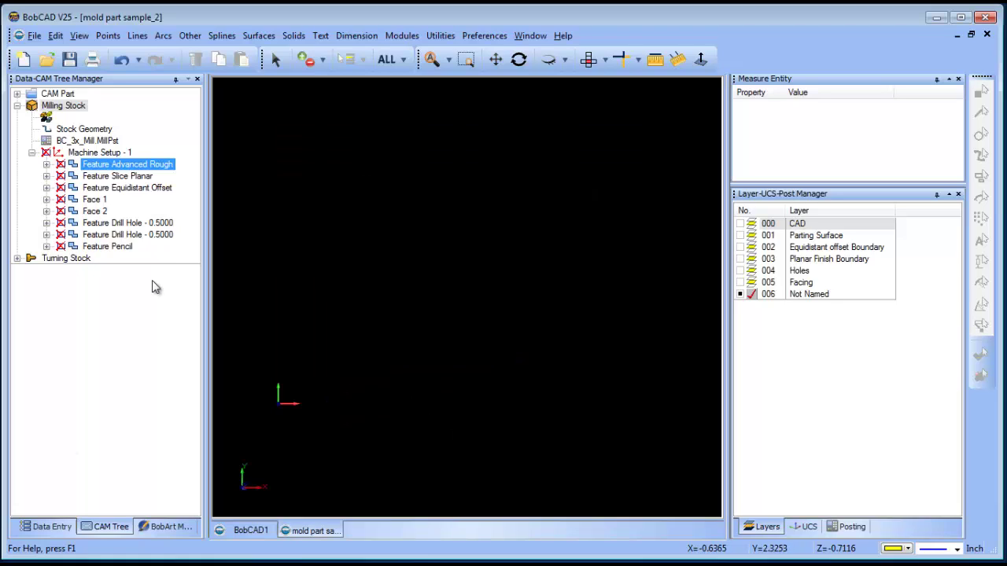
Show the CAD layer and orbit the mold solid into a zoomed-in isometric view.
click(740, 225)
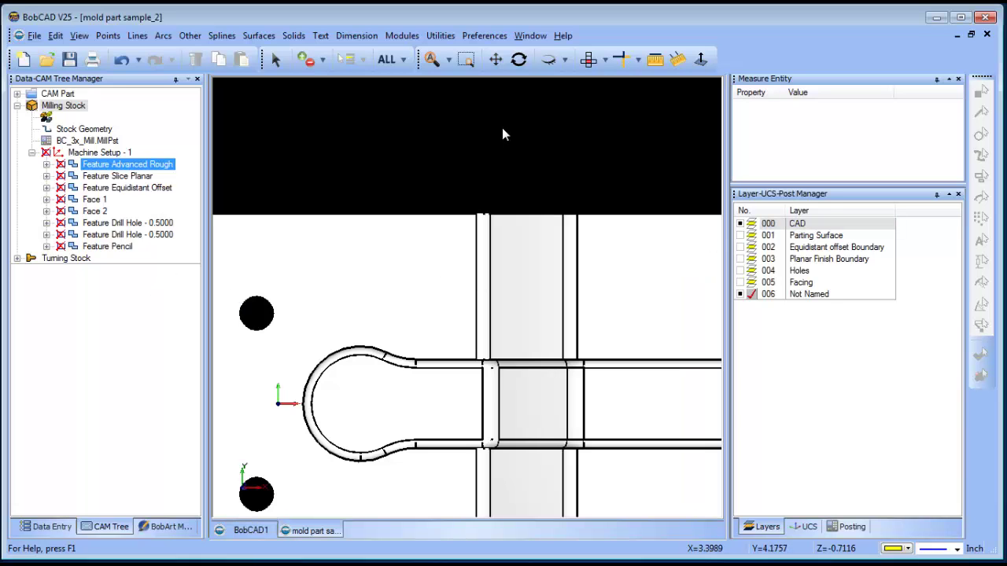
scroll(502, 128, down, 3)
click(518, 59)
drag(504, 346, 447, 354)
scroll(472, 343, up, 6)
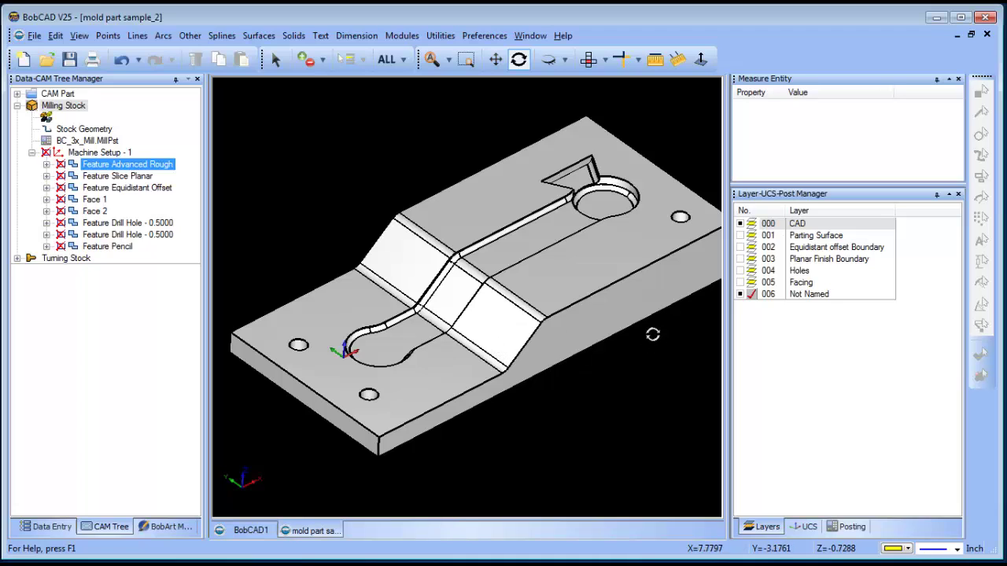
Inspect the Parting Surface layer with and without the CAD solid, then hide it.
click(740, 224)
click(740, 235)
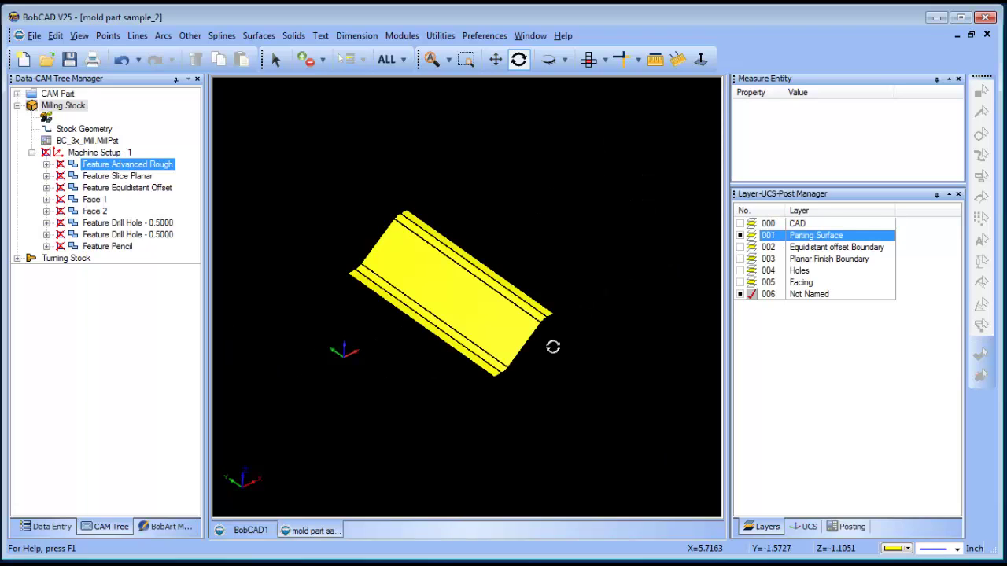
click(741, 224)
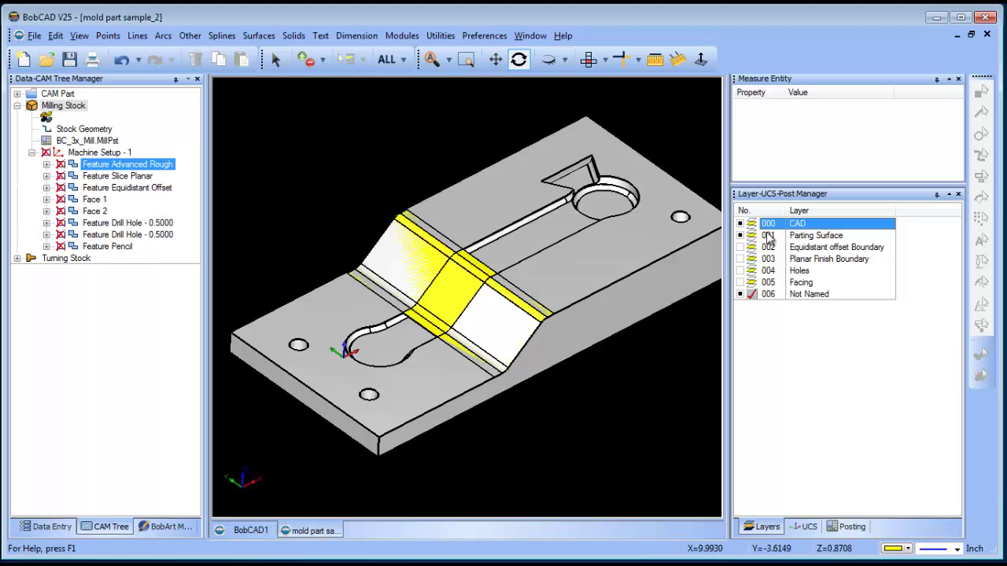
click(740, 224)
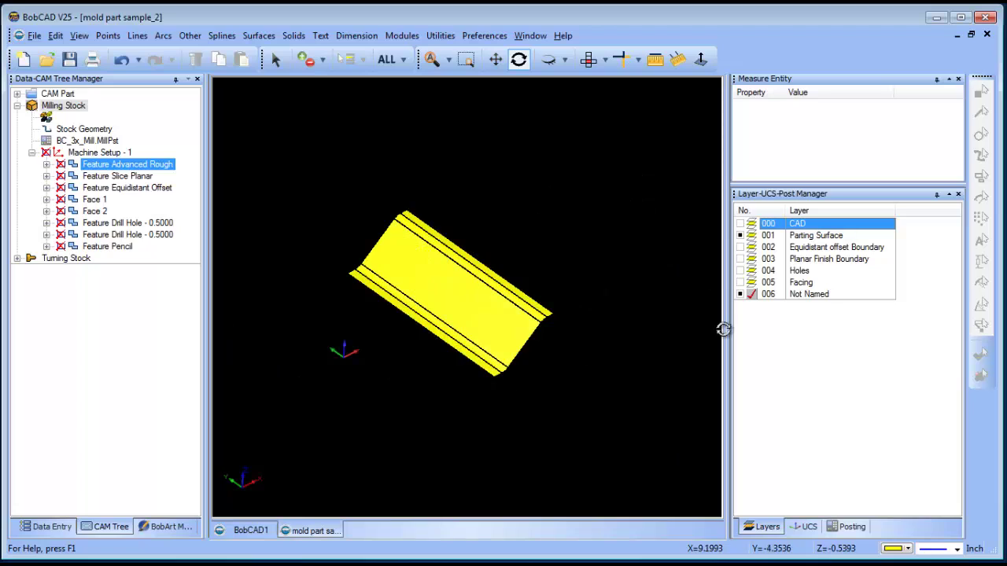
click(740, 236)
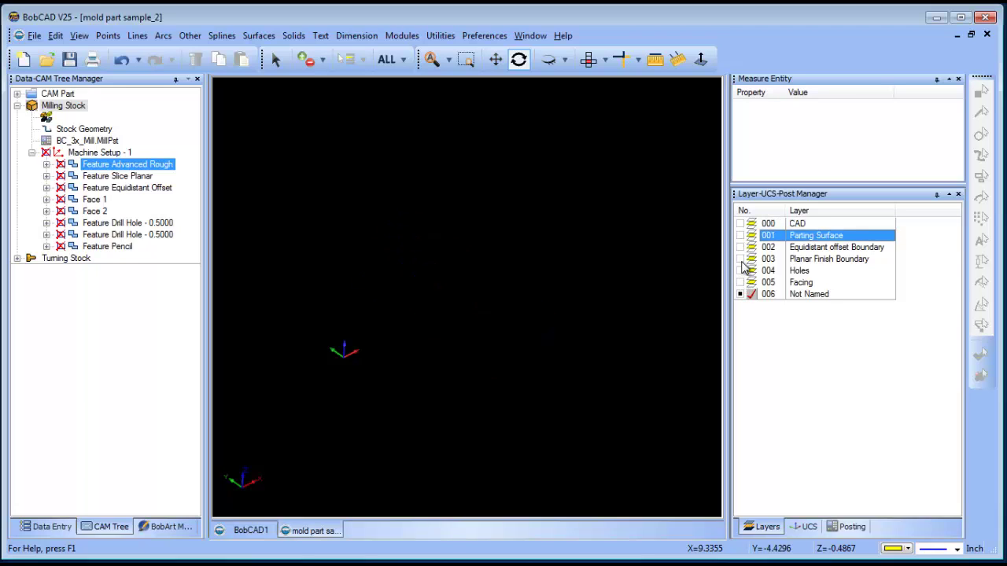
View the Planar Finish Boundary, then the Equidistant offset Boundary layers one at a time.
click(740, 259)
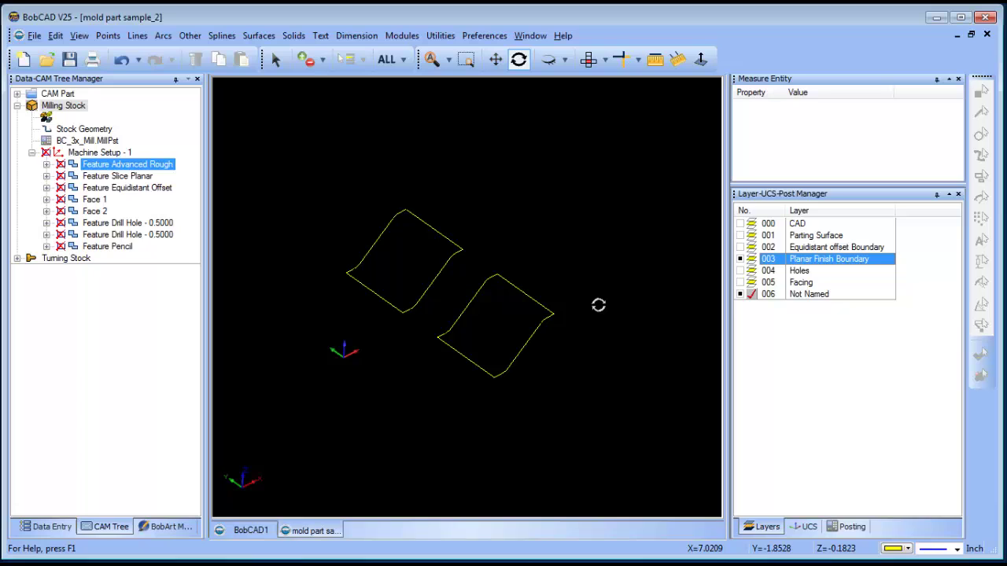
click(741, 259)
click(740, 247)
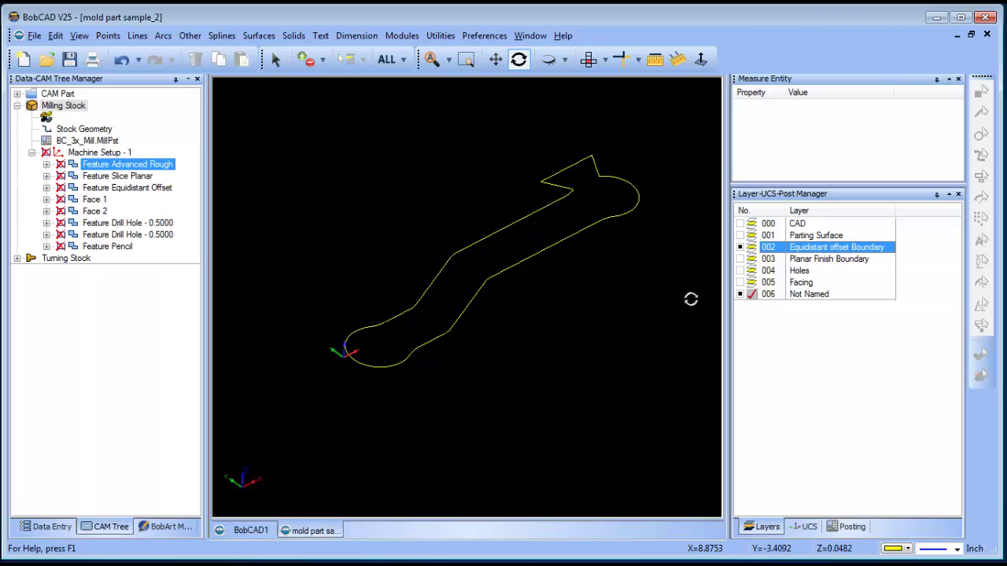
drag(519, 353, 532, 336)
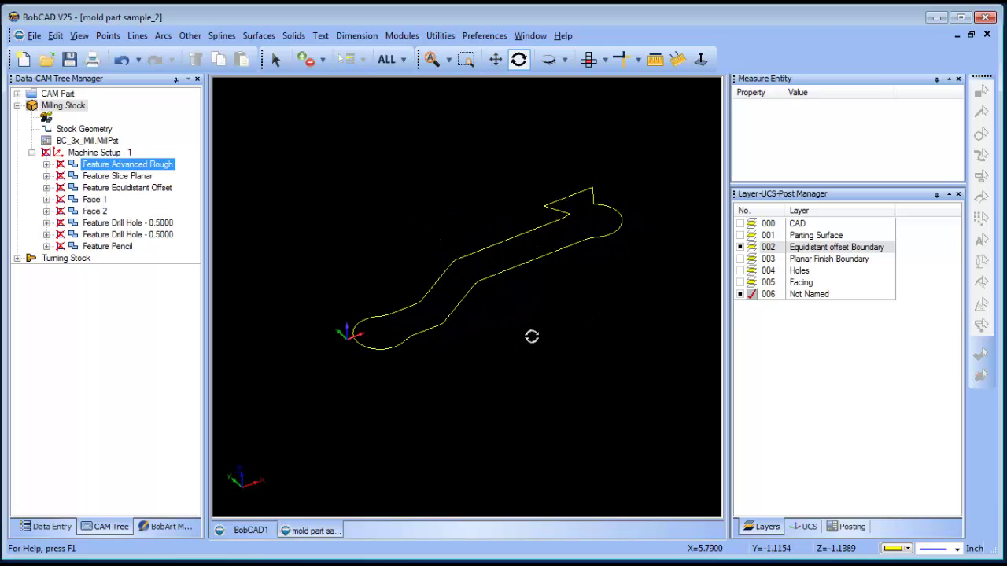
click(751, 295)
click(741, 248)
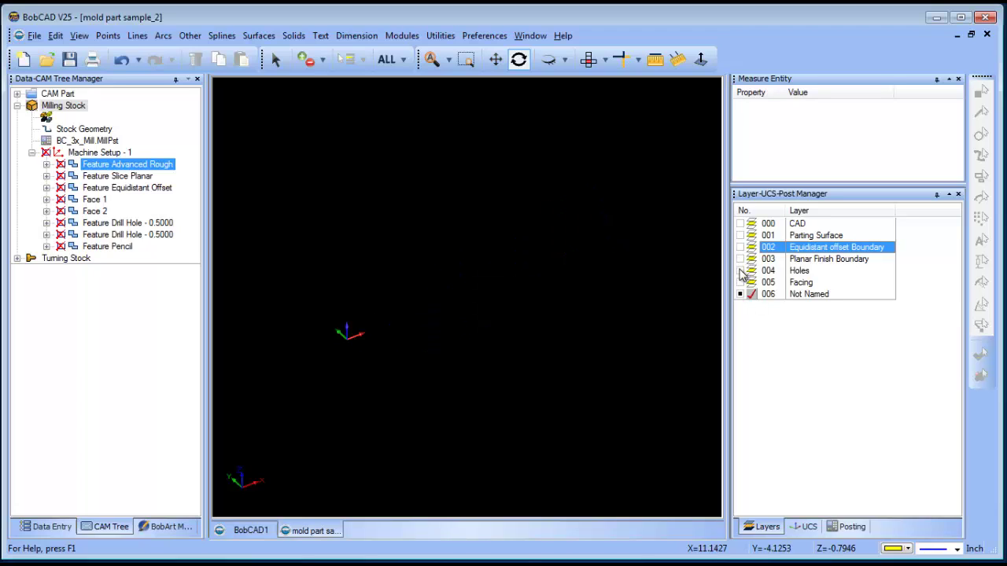
Check the Holes layer, then leave only the 005 Facing outlines shown, viewed nearly top-down.
click(740, 271)
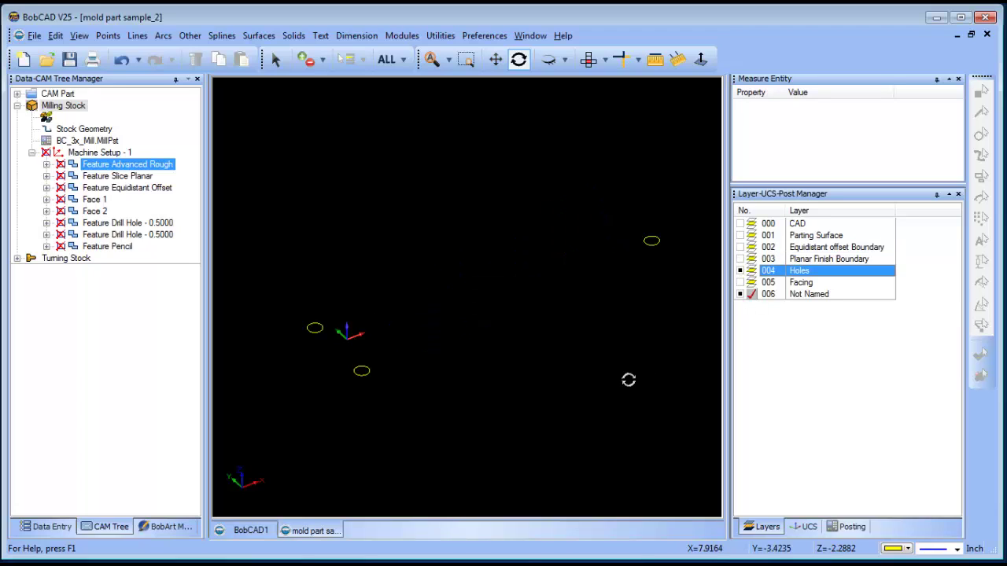
click(741, 270)
click(740, 283)
drag(553, 376, 567, 359)
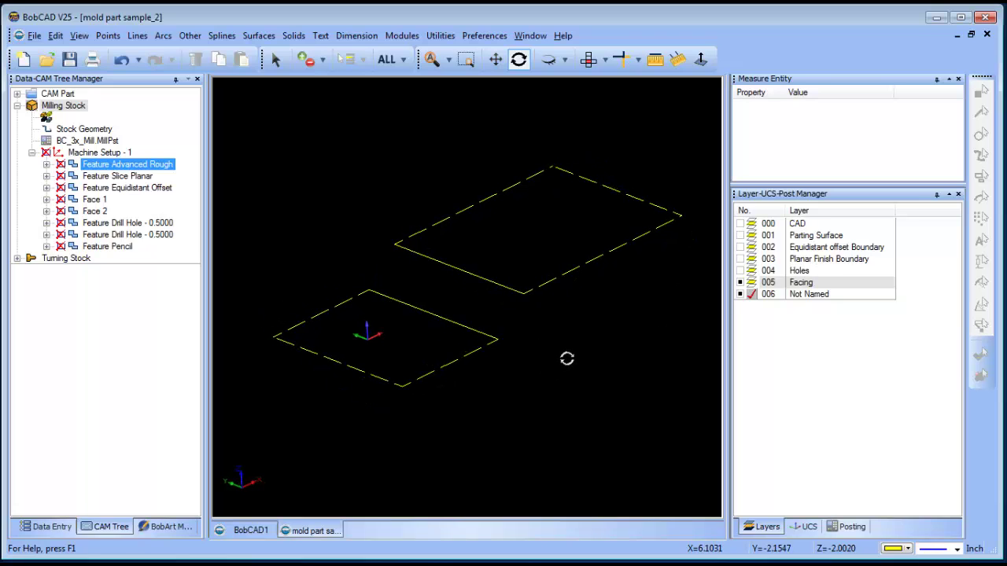
drag(515, 244, 508, 284)
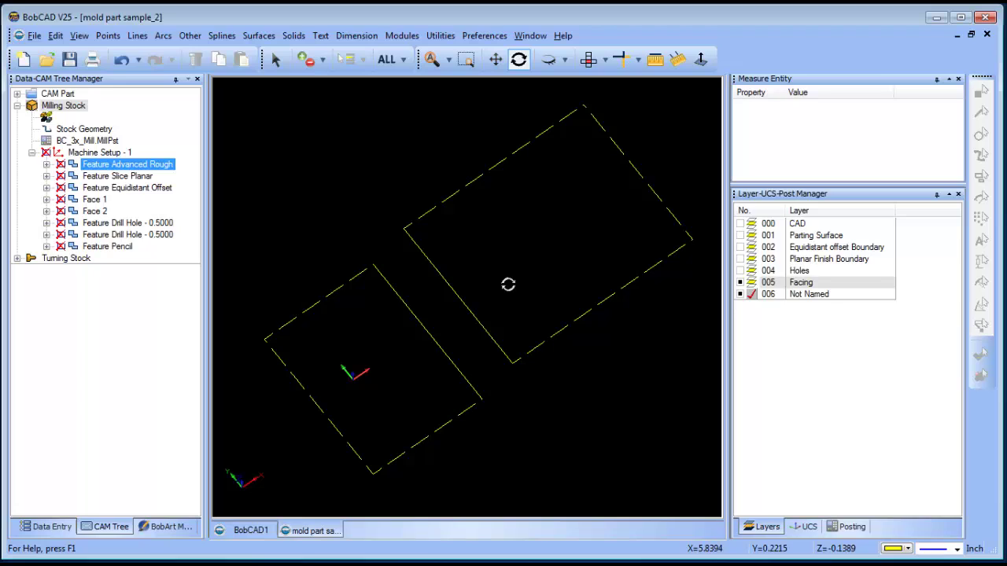
Hide the Facing layer, unblank the Rough toolpath and show it over the CAD solid.
click(739, 282)
click(96, 164)
click(46, 164)
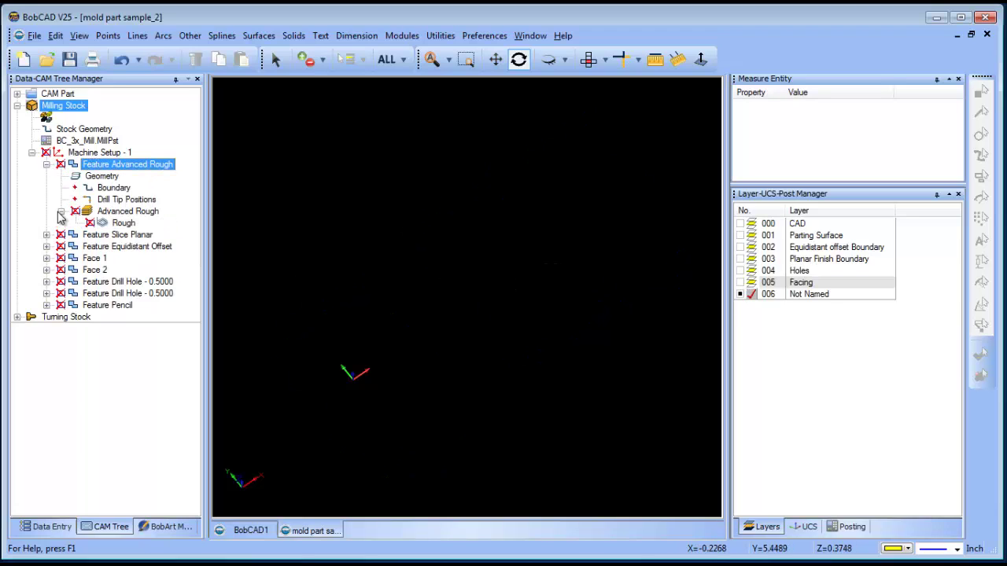
right_click(115, 224)
click(147, 251)
drag(469, 370, 488, 316)
click(740, 223)
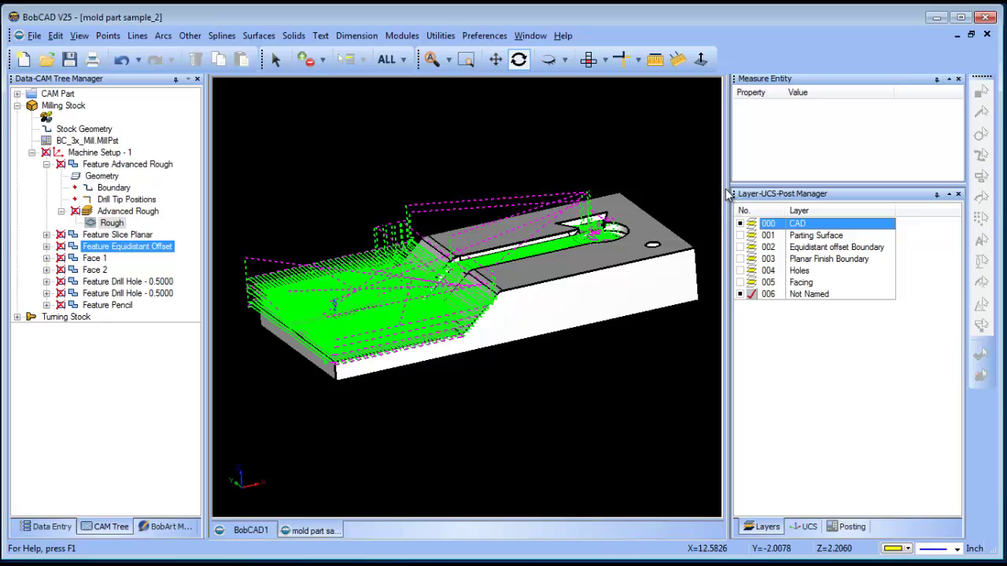
drag(727, 189, 805, 188)
drag(562, 311, 493, 332)
Edit Advanced Rough, set Num. of Intermediate Steps to 2 on Parameters, then cancel.
click(127, 210)
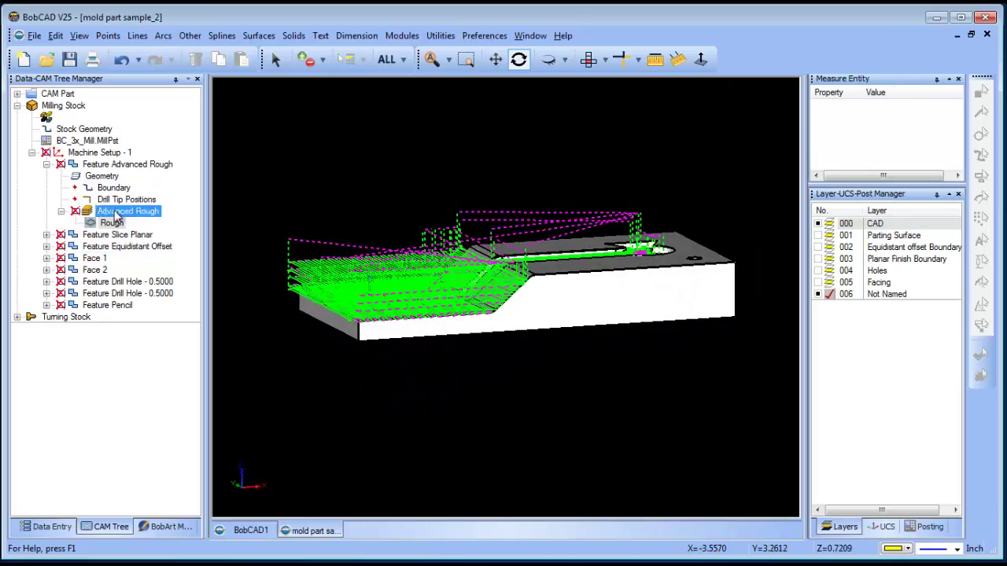
right_click(132, 211)
click(148, 223)
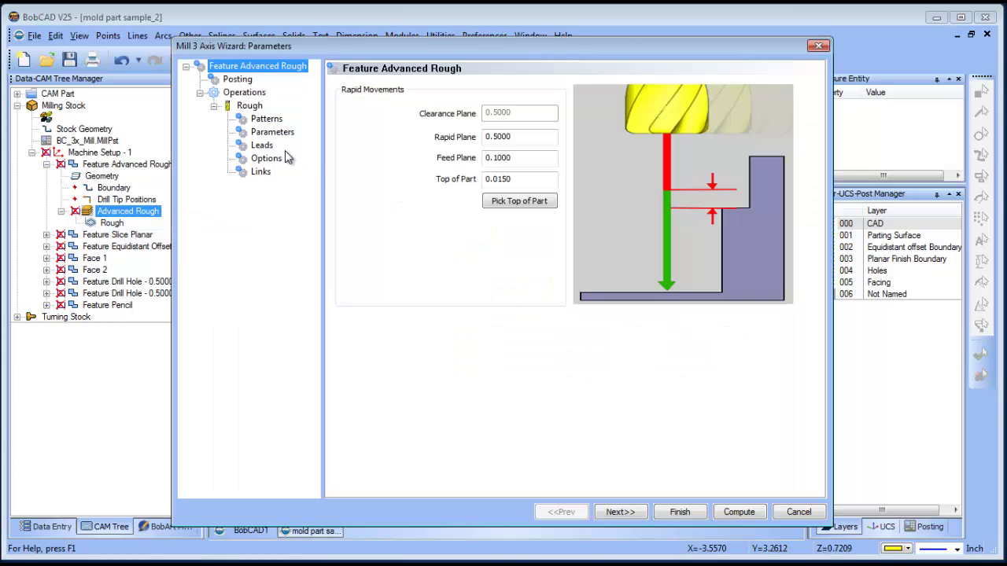
click(272, 132)
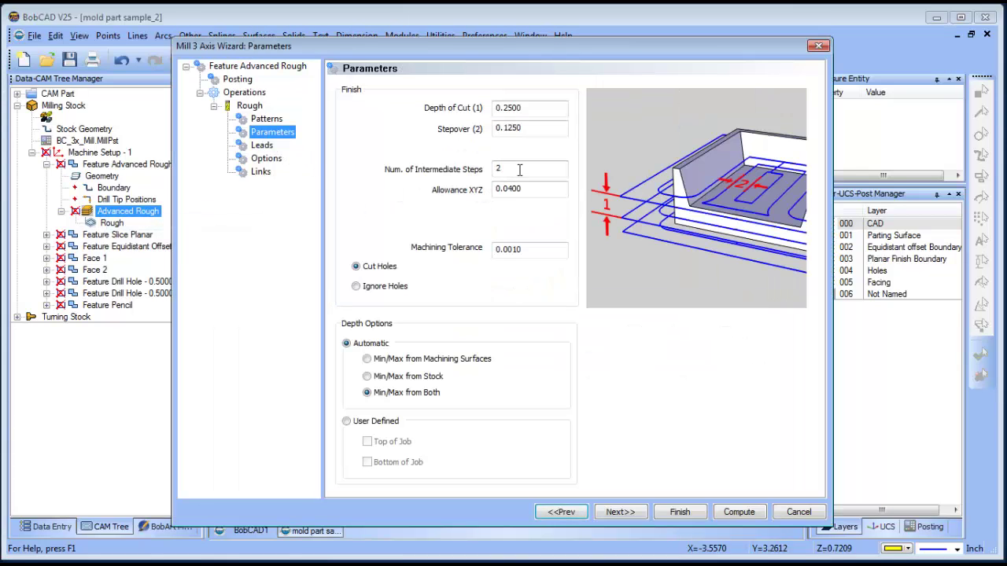
double_click(512, 168)
text(2)
click(528, 110)
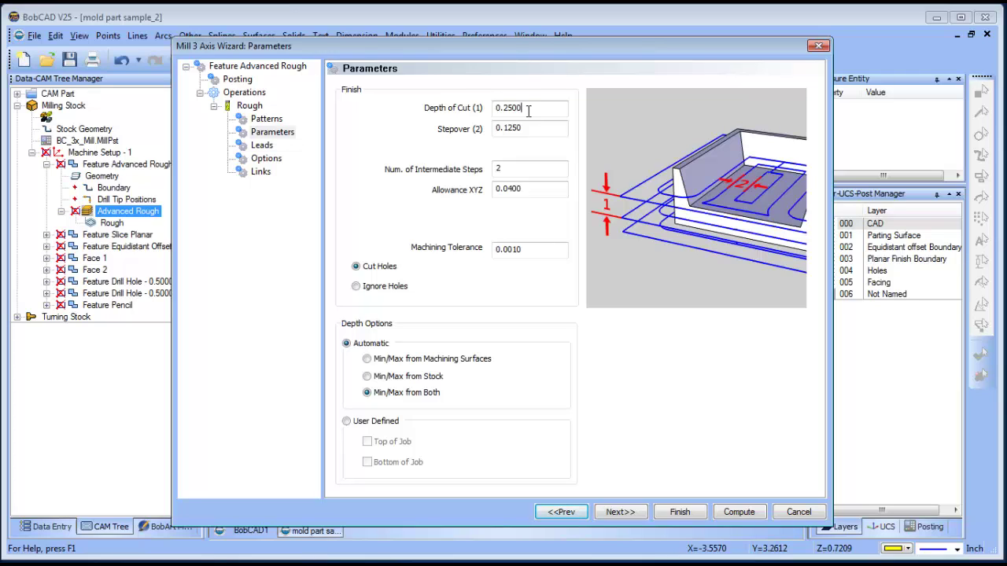
click(507, 171)
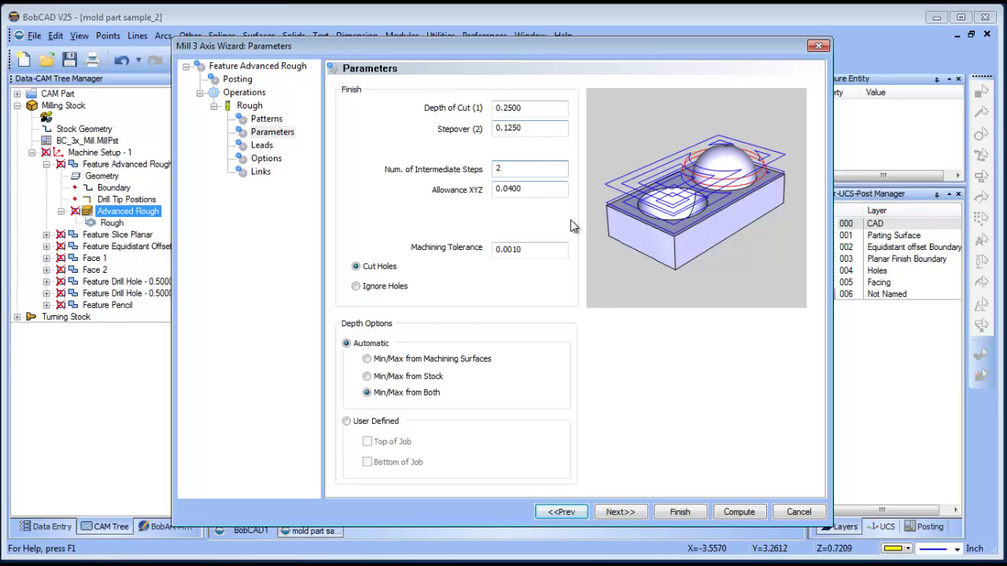
click(799, 512)
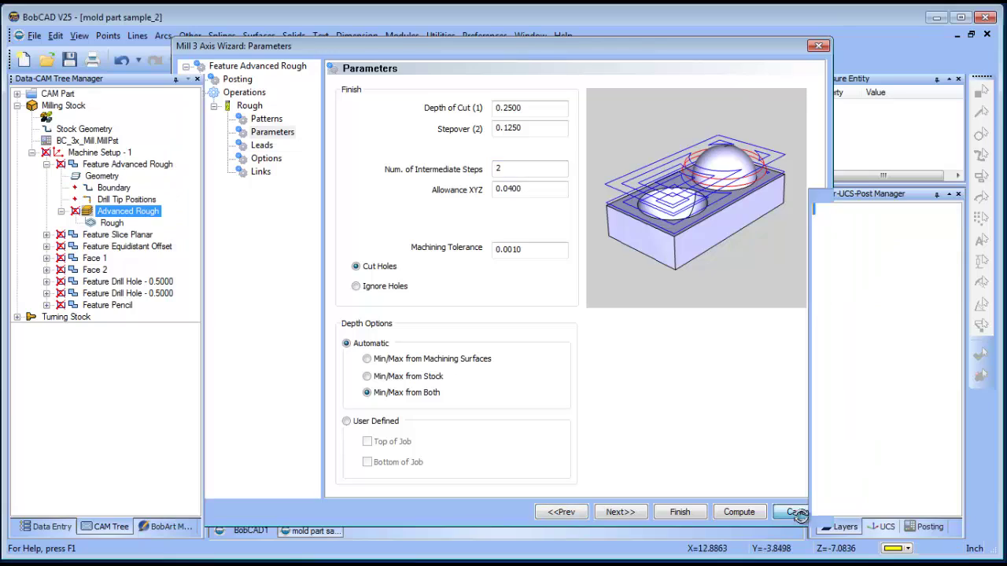
Blank the Rough toolpath on the mold part.
drag(568, 376, 498, 316)
click(112, 223)
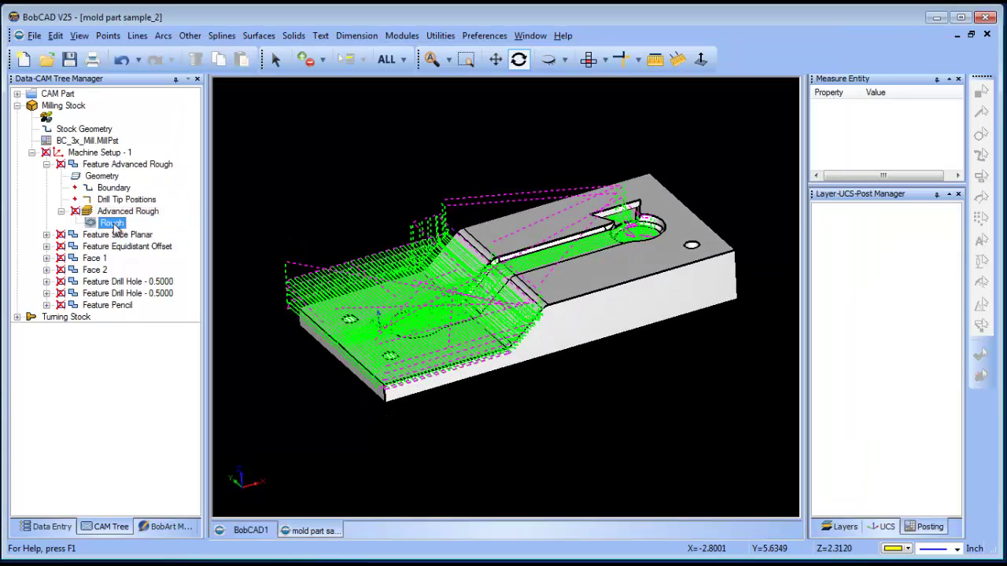
right_click(126, 223)
click(162, 252)
Unblank the Slice Planar Semi/Finish toolpath and zoom in on the sloped ramp passes.
click(46, 234)
click(110, 282)
right_click(125, 283)
click(160, 309)
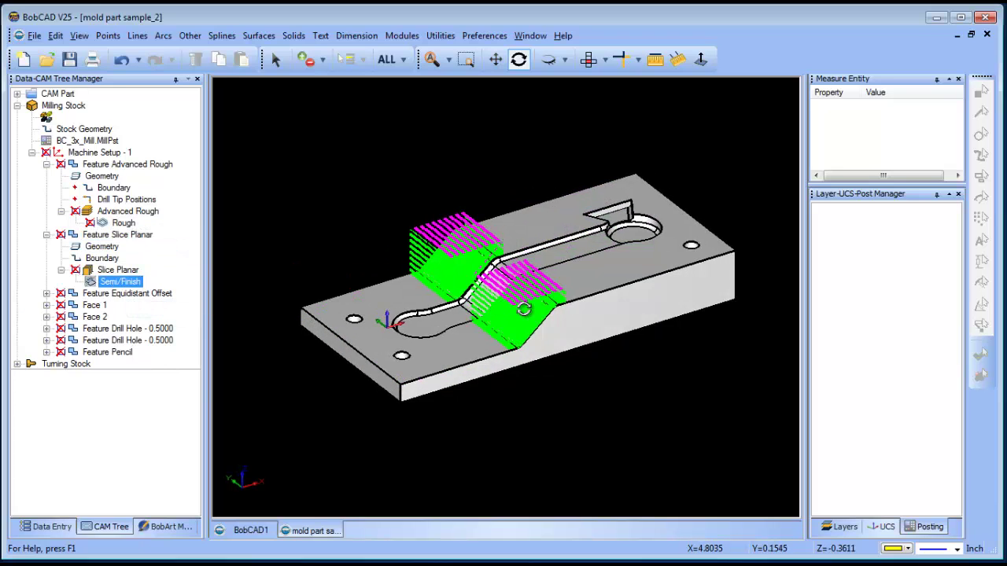
scroll(527, 315, up, 3)
drag(541, 321, 539, 323)
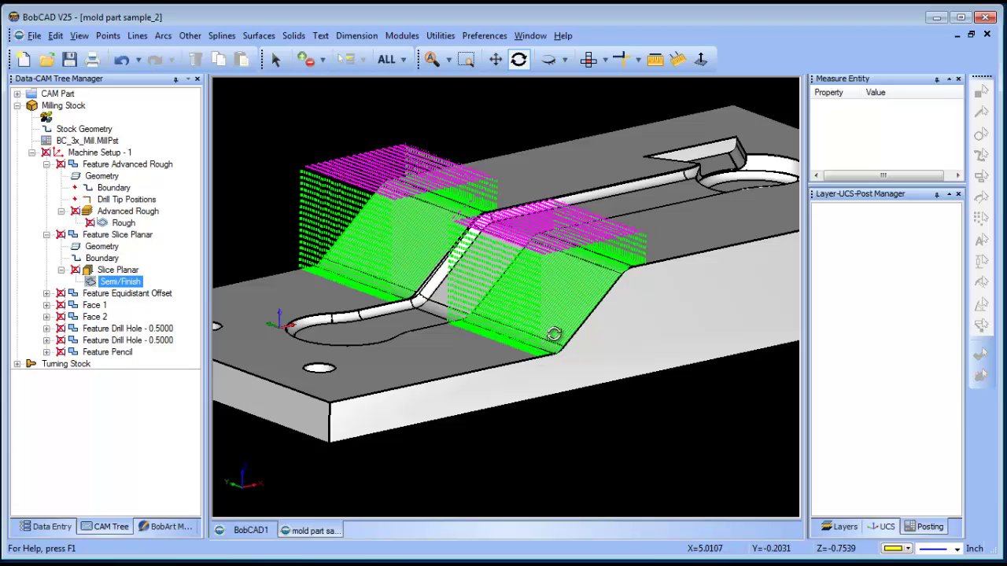
right_click(98, 153)
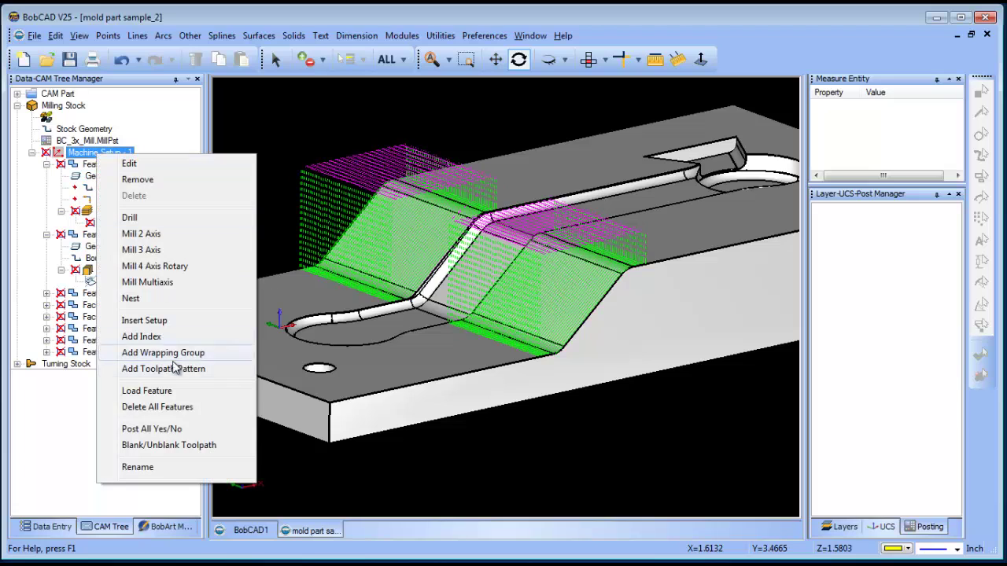
Set Post All to Yes and post Machine Setup - 1 from Milling Tools.
click(183, 429)
click(105, 272)
right_click(108, 271)
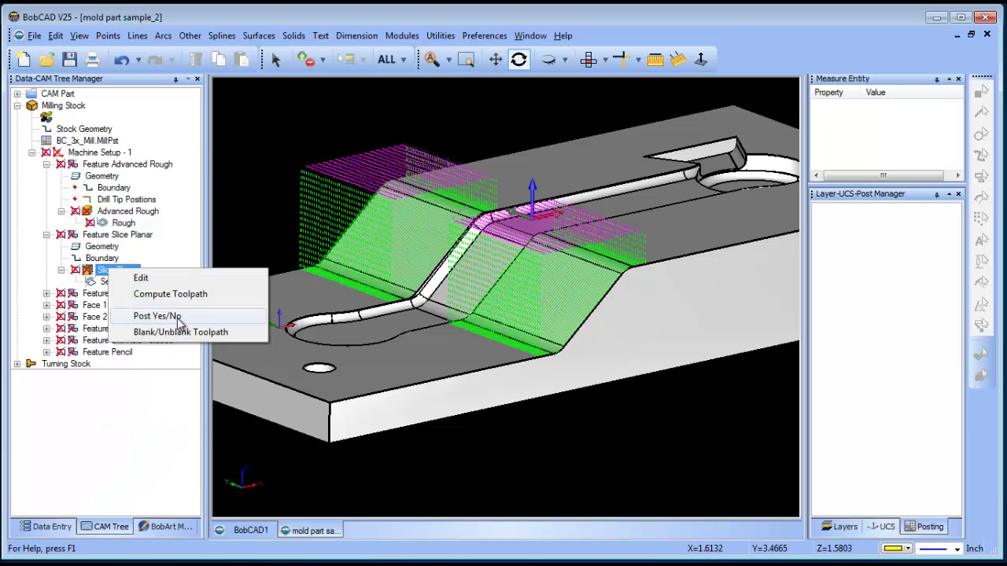
click(180, 323)
click(63, 106)
click(16, 94)
right_click(85, 105)
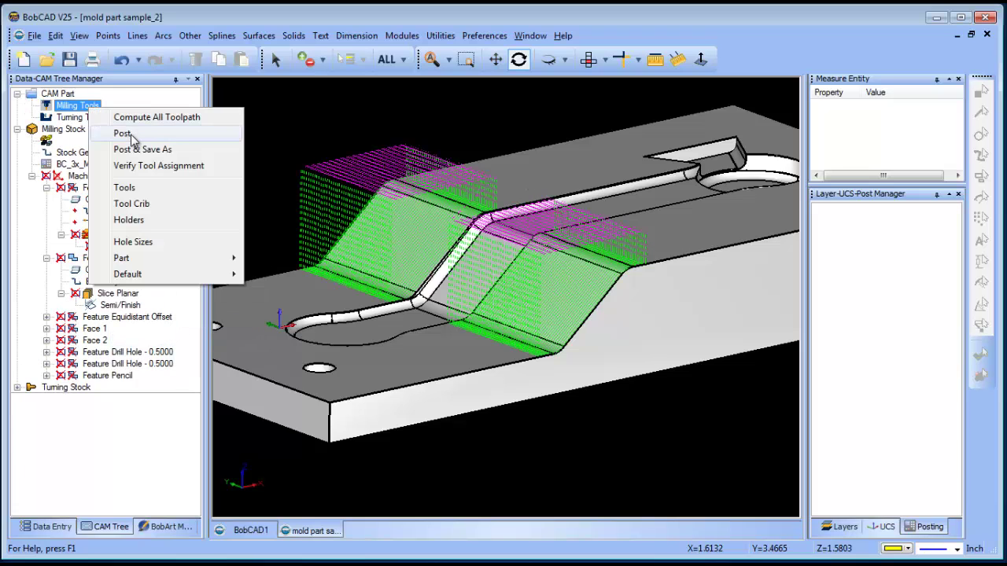
click(123, 133)
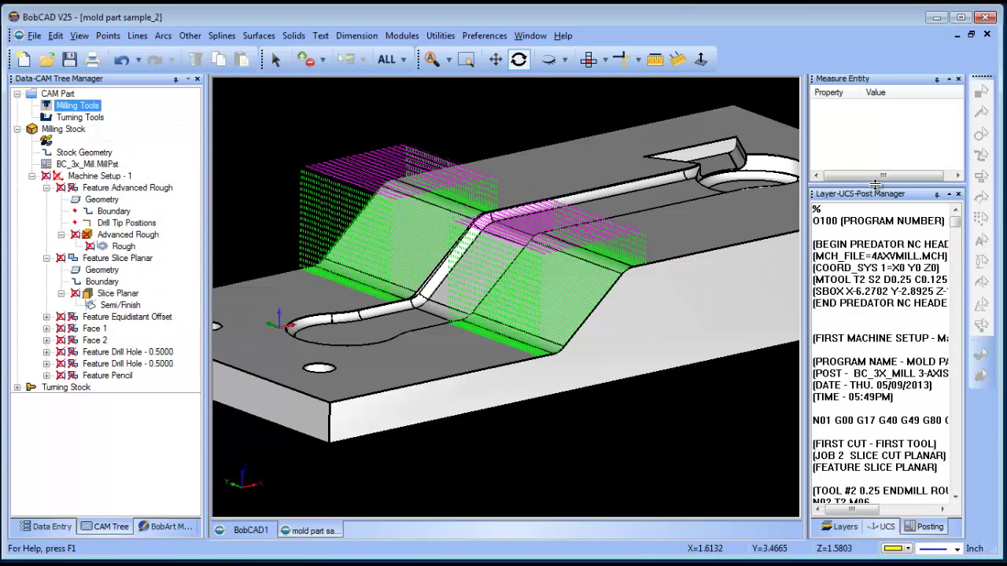
Widen the Layer-UCS-Post Manager and review NC lines N07–N28 of the Slice Cut Planar job.
drag(875, 184, 875, 131)
scroll(865, 329, down, 4)
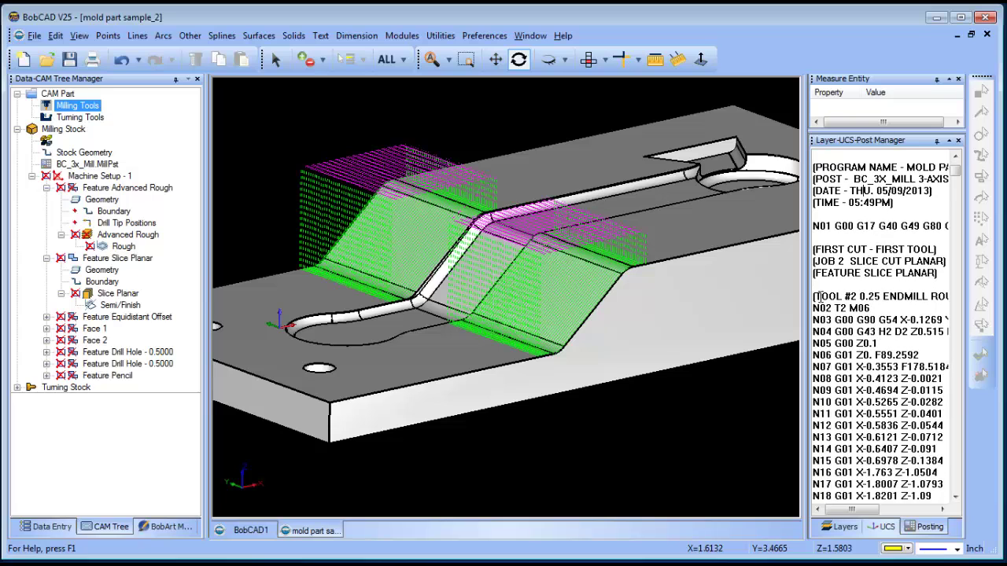
drag(806, 262, 722, 262)
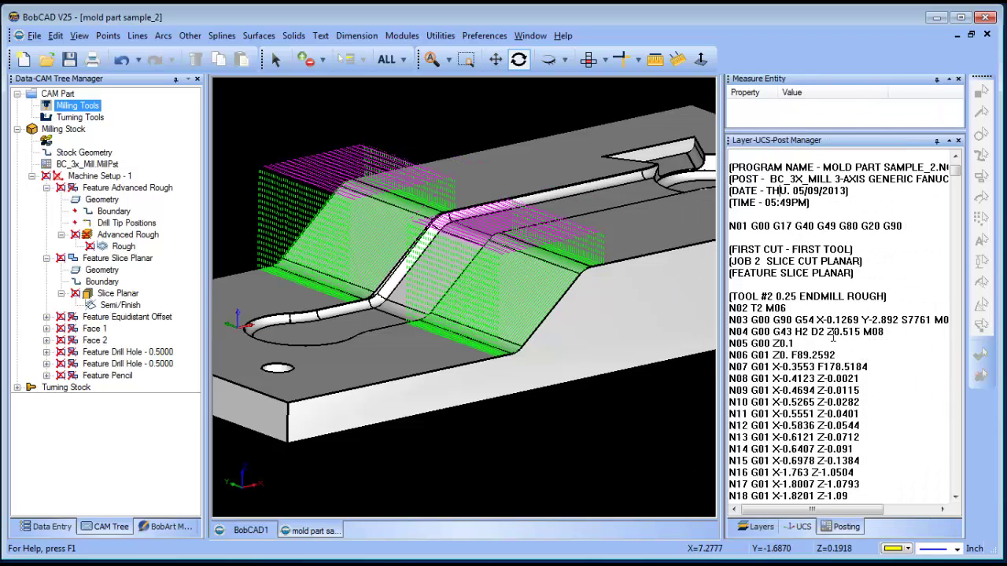
scroll(761, 287, down, 2)
drag(767, 297, 875, 434)
scroll(875, 413, down, 3)
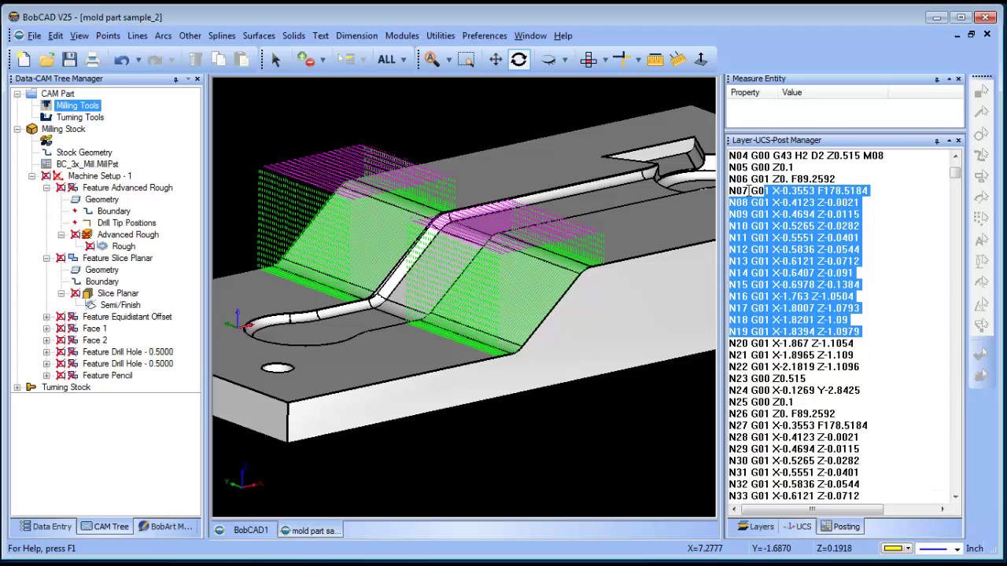
drag(749, 191, 884, 247)
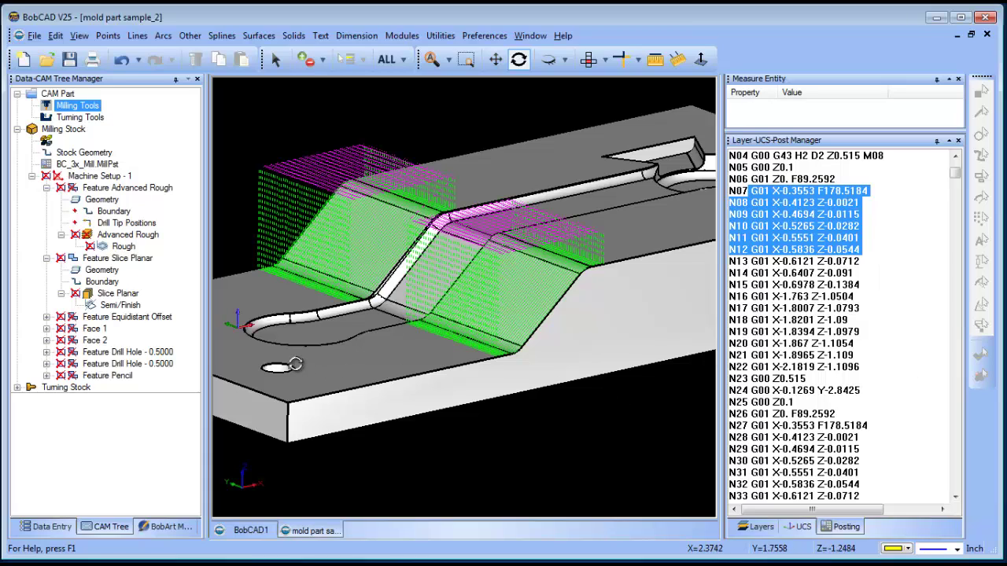
click(119, 296)
Enable Arc Fit on the Slice Planar Posting page and finish the wizard.
right_click(200, 297)
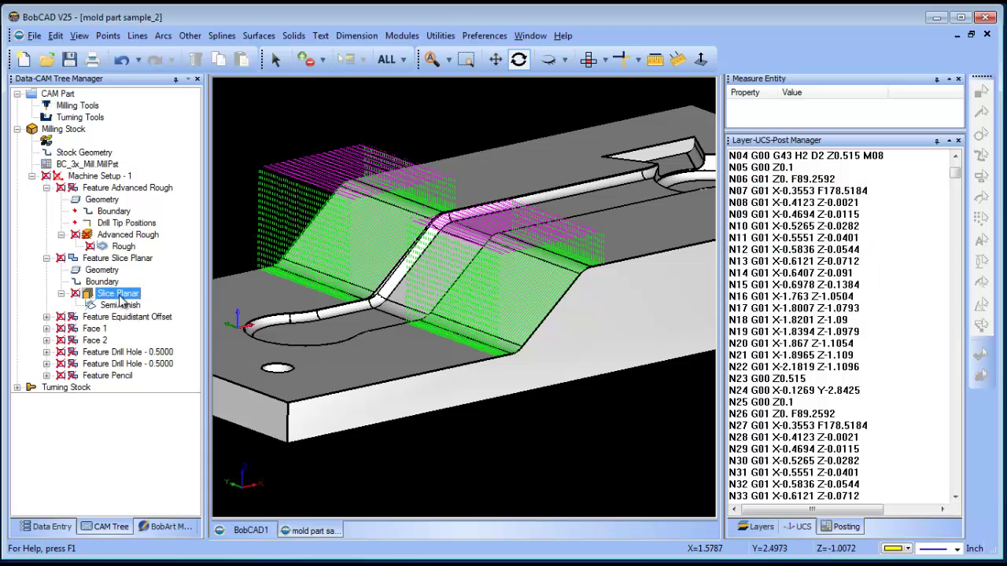
click(218, 305)
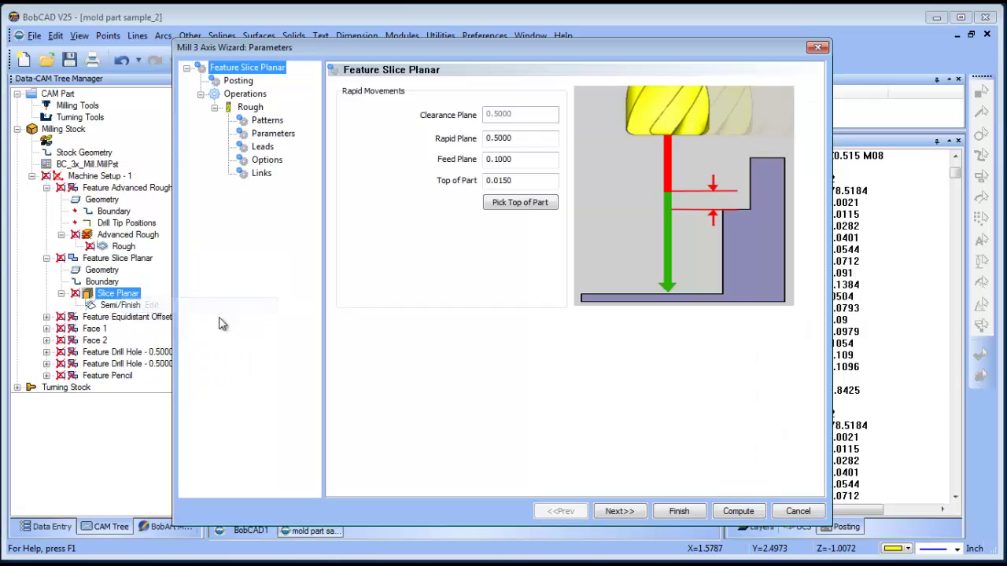
click(239, 81)
click(362, 199)
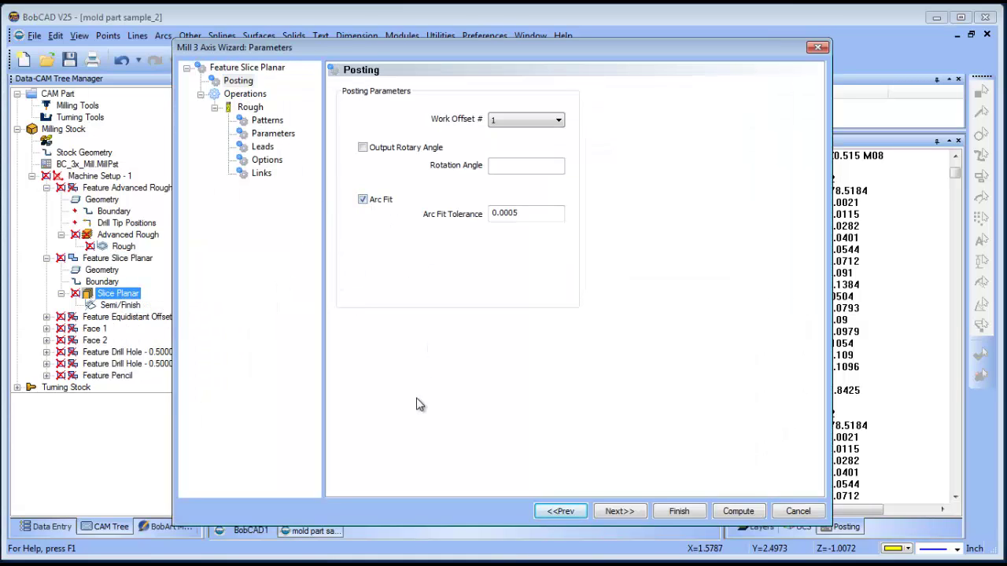
click(679, 511)
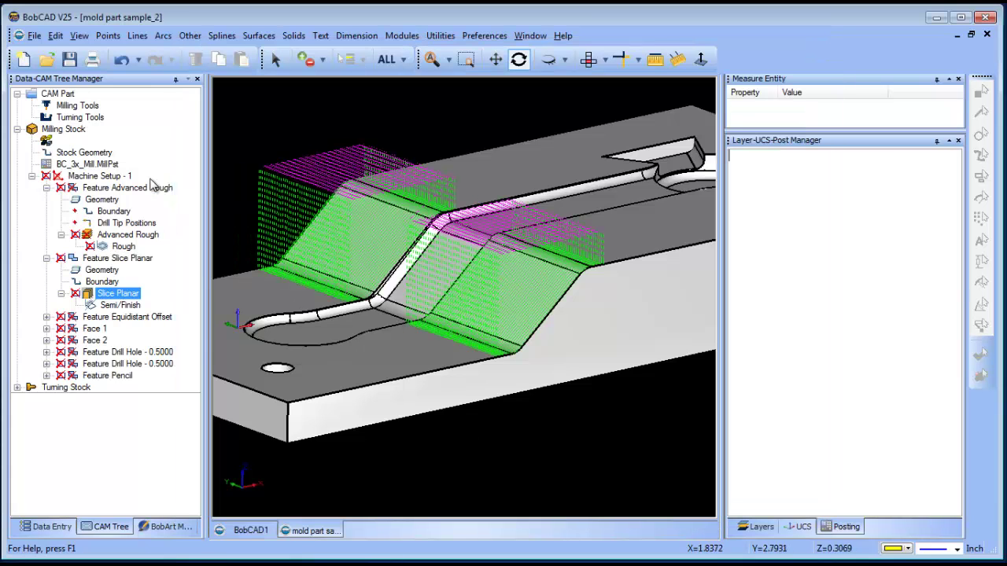
Re-post the NC program from Milling Tools and widen the code panel.
right_click(78, 106)
click(126, 131)
click(856, 389)
scroll(853, 386, down, 4)
scroll(854, 386, down, 1)
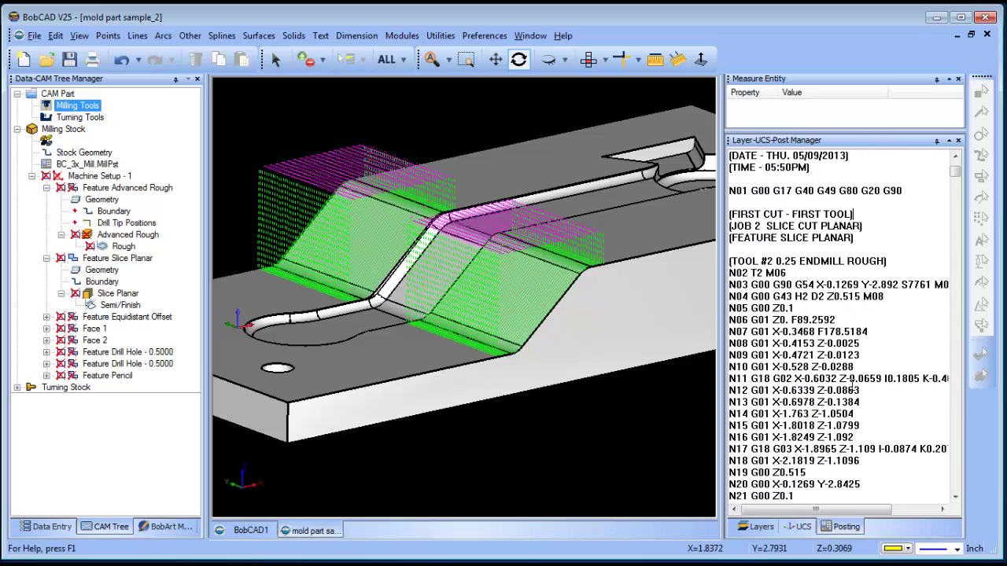
drag(722, 322, 663, 322)
Scroll the arc-fitted code, checking G02/G03 lines, down to M30 at N1449.
drag(909, 378, 731, 431)
scroll(732, 428, down, 1)
click(730, 423)
shift+click(755, 425)
scroll(744, 444, down, 5)
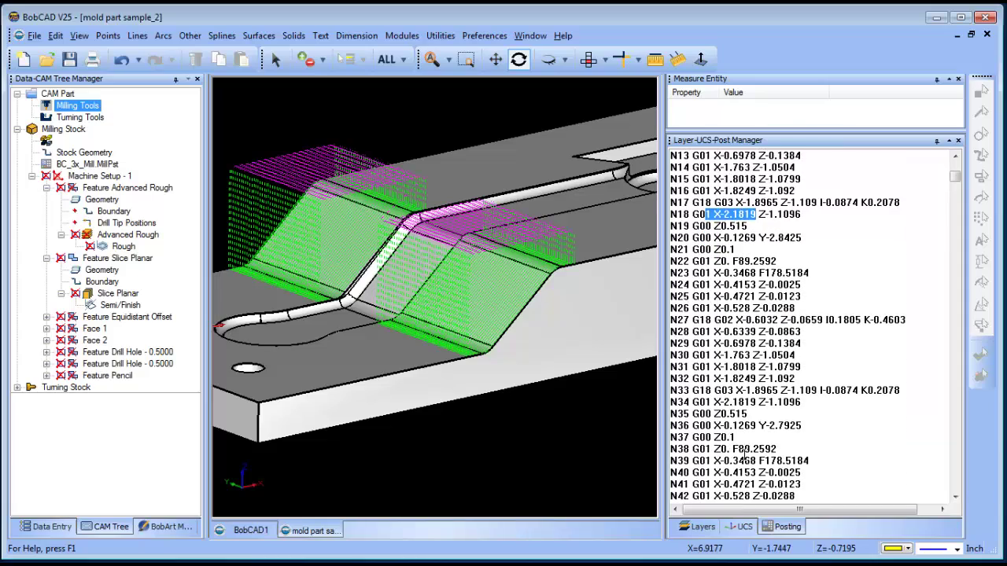
scroll(744, 453, down, 12)
scroll(744, 454, down, 18)
scroll(958, 245, down, 4)
drag(955, 195, 955, 484)
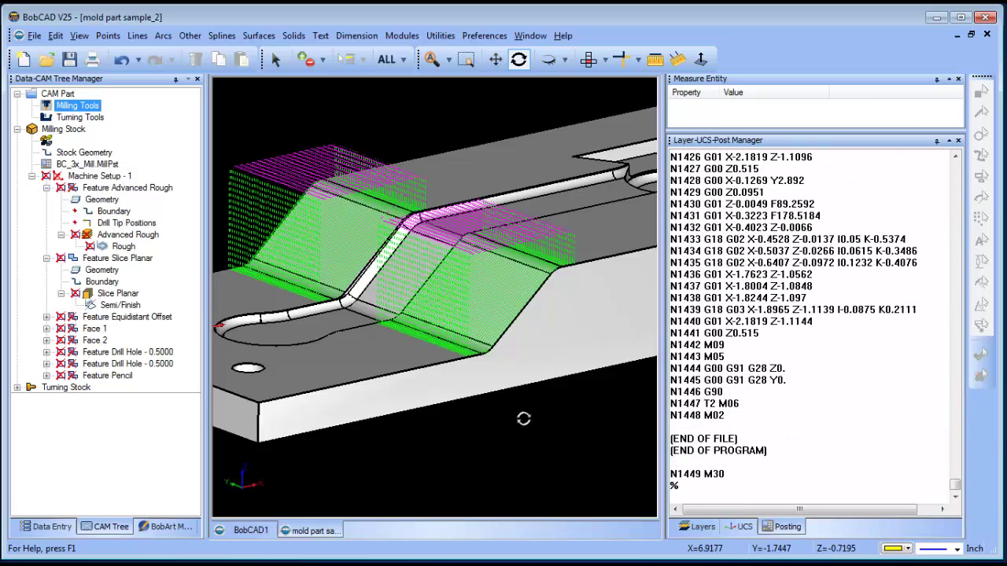
Turn Arc Fit off again on the Slice Planar Posting page and finish.
click(110, 258)
click(110, 236)
click(117, 293)
right_click(110, 294)
click(142, 304)
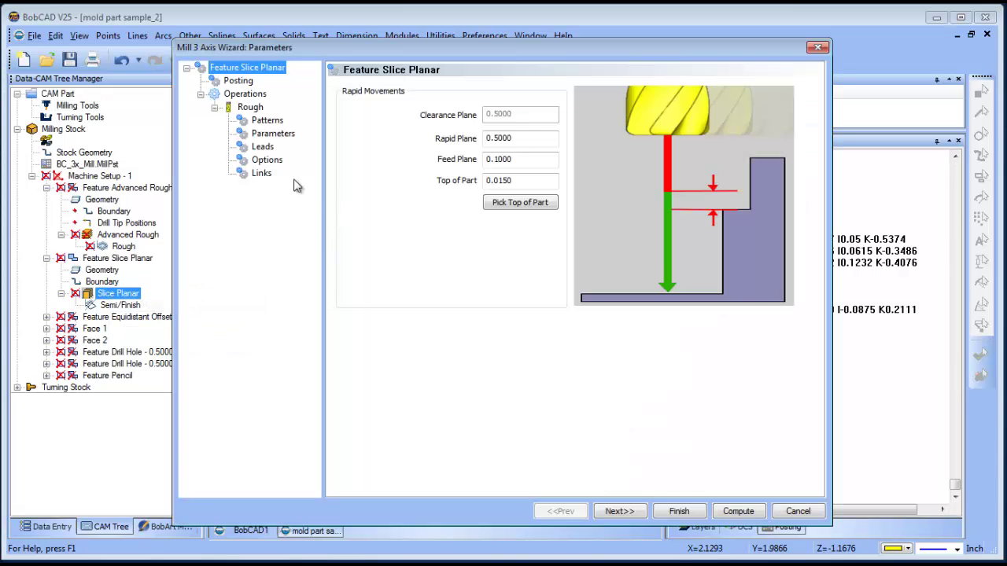
click(237, 80)
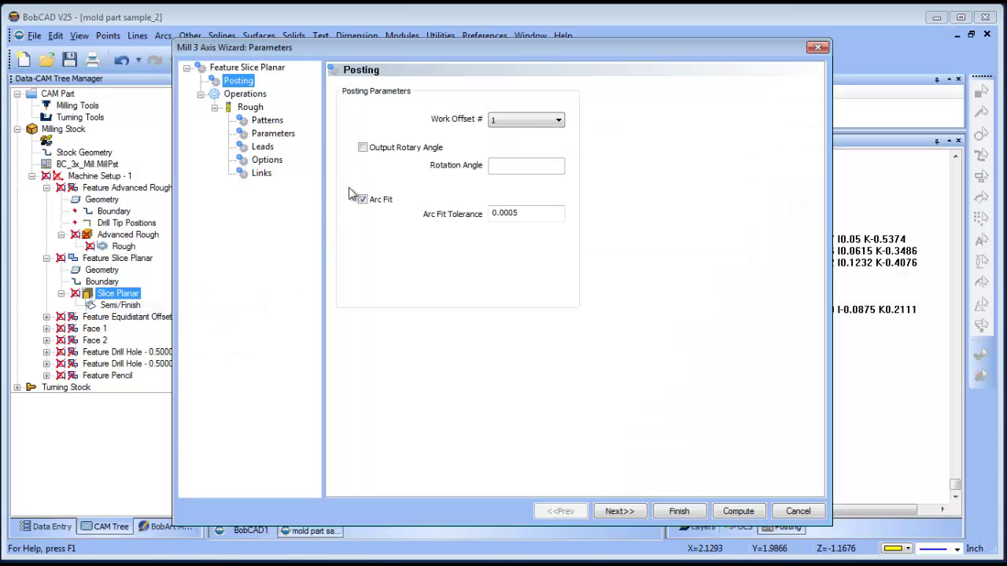
click(682, 510)
Re-post from Milling Tools and confirm the straight-move code now ends at N1810.
click(77, 105)
right_click(81, 103)
click(118, 132)
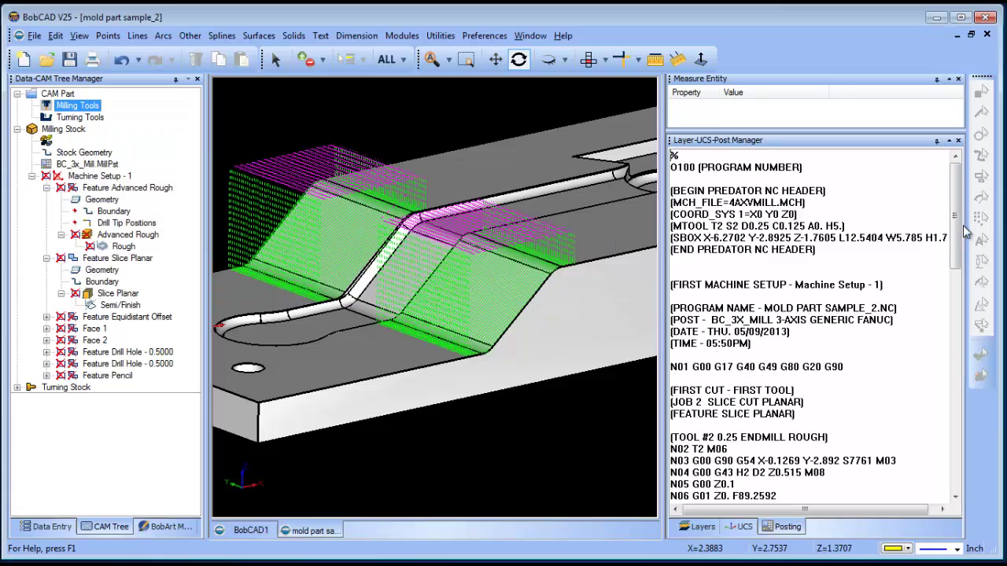
drag(954, 172, 974, 524)
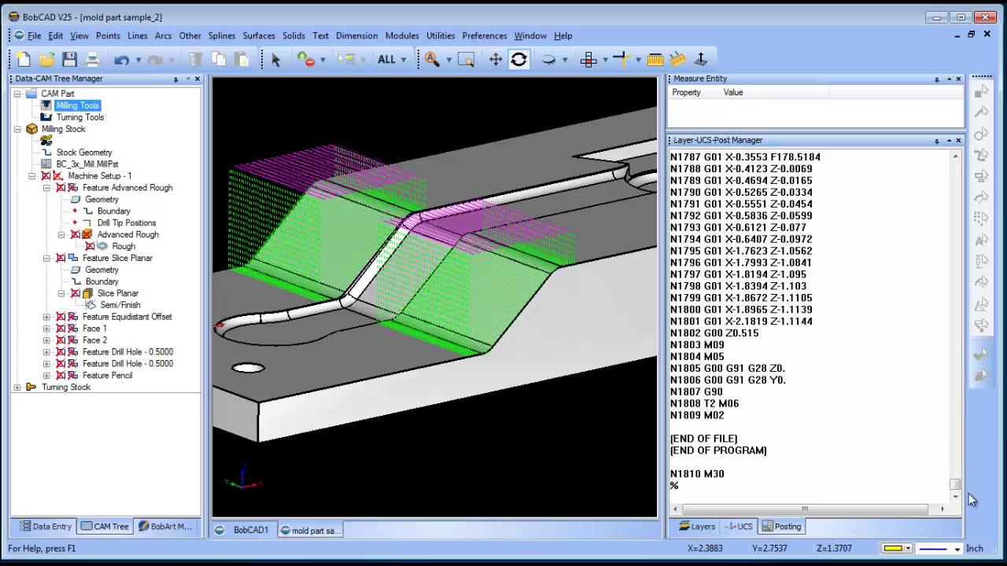
drag(662, 196, 787, 196)
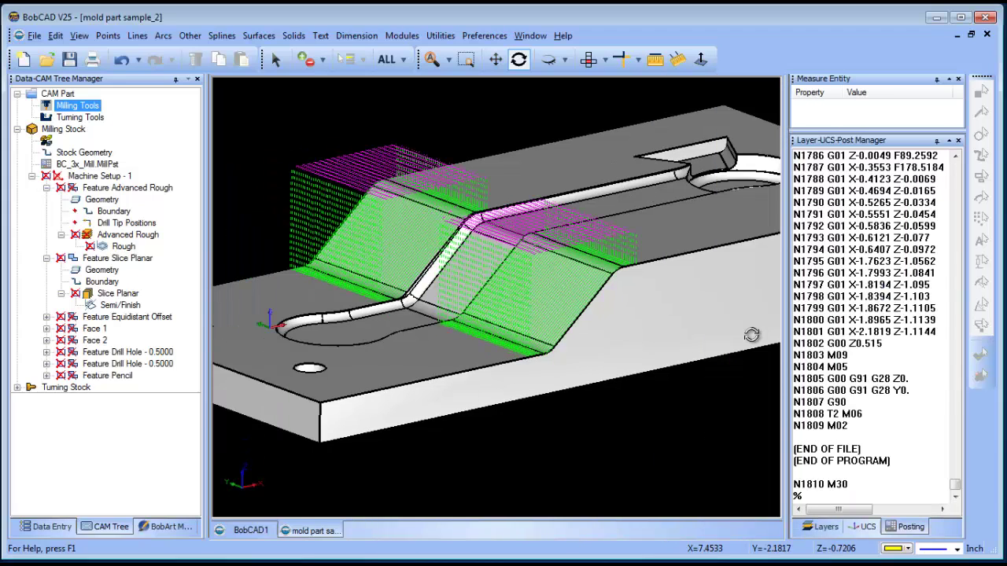
drag(575, 270, 563, 260)
click(118, 293)
Review the Slice Planar Patterns page: Zig cut pattern, 180.0000 lace angle, Climb Mill.
right_click(123, 294)
click(137, 304)
click(267, 121)
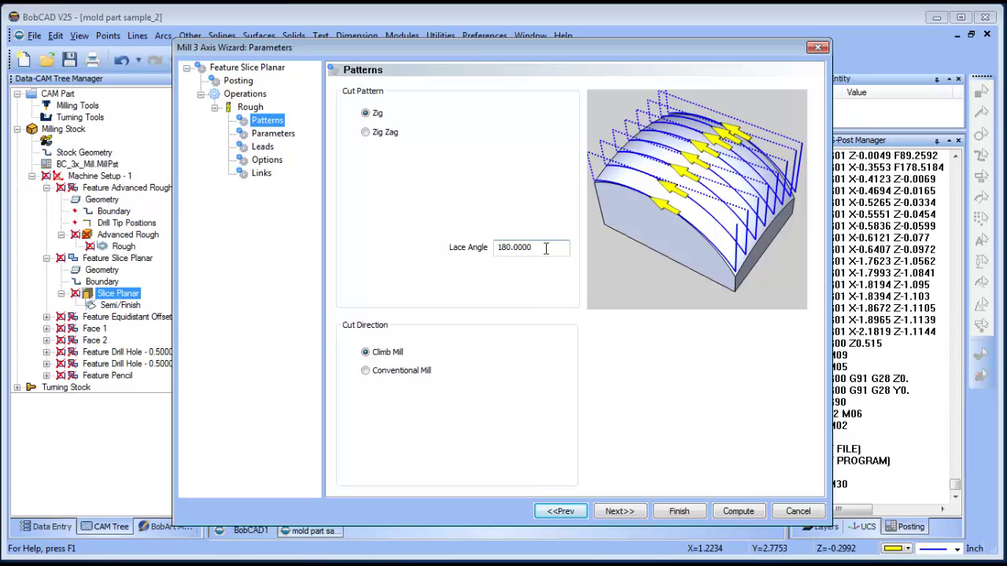
Cancel the wizard, blank the Slice Planar Semi/Finish toolpath and collapse the branches.
click(798, 512)
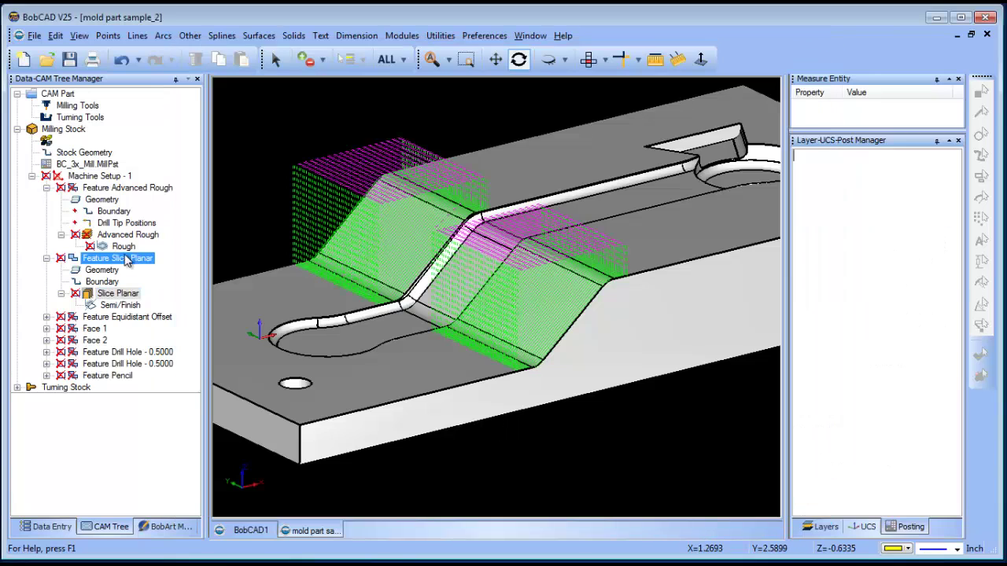
click(114, 305)
right_click(114, 304)
click(158, 328)
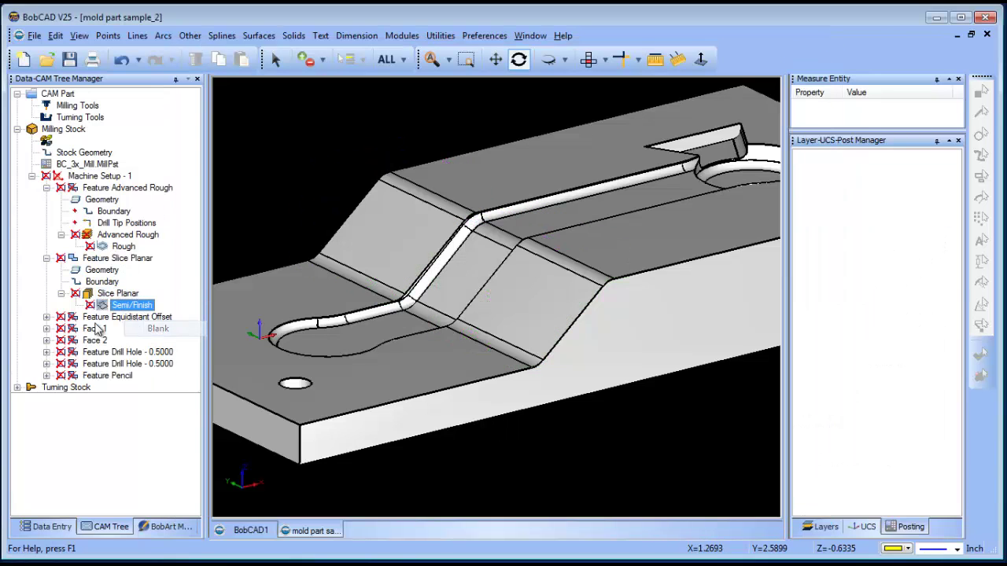
ctrl+click(118, 316)
click(47, 188)
Expand Feature Equidistant Offset and unblank its Semi/Finish toolpath.
click(46, 199)
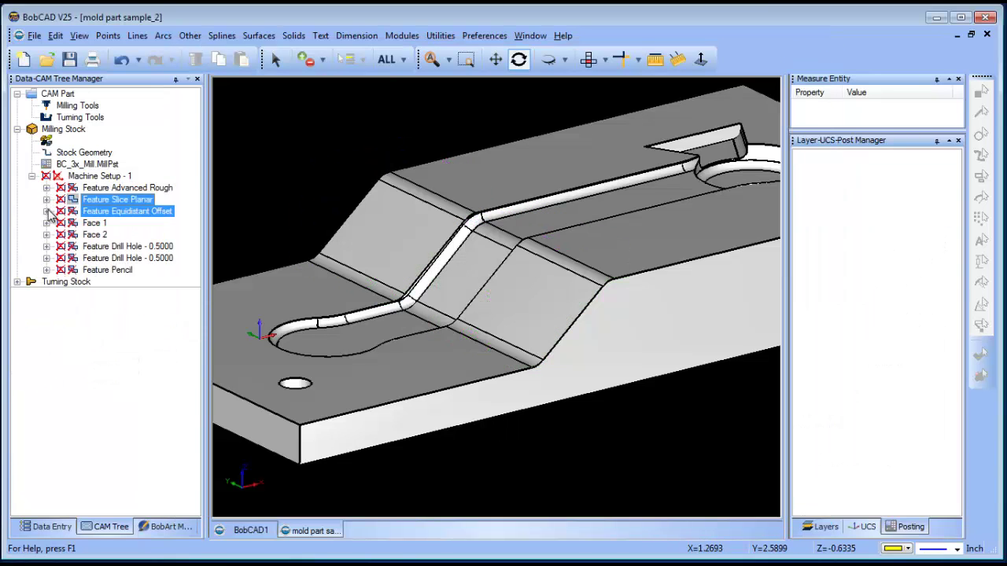
click(47, 211)
click(120, 258)
right_click(120, 258)
click(166, 285)
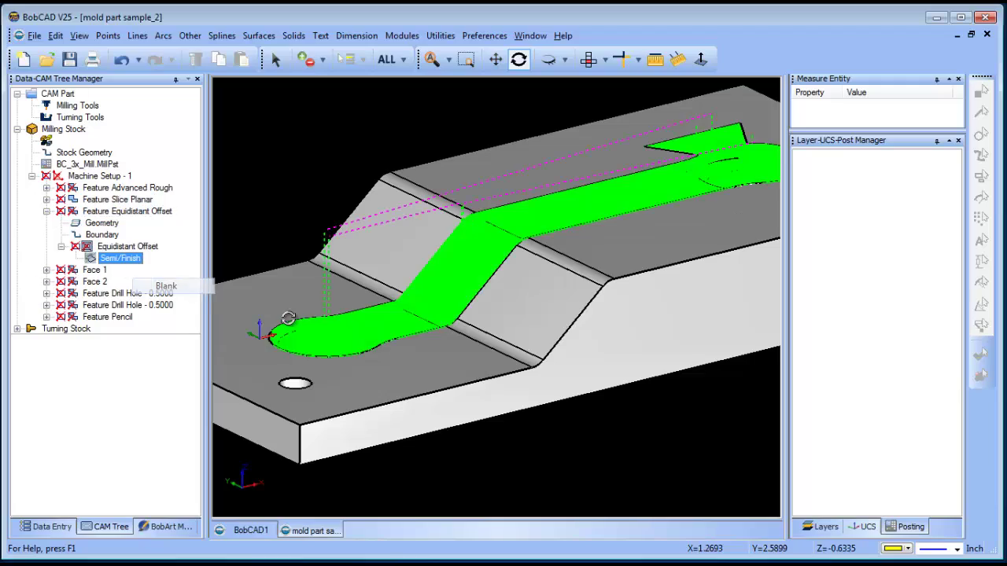
Zoom and orbit around the channel pocket to inspect the equidistant offset passes.
scroll(517, 299, up, 6)
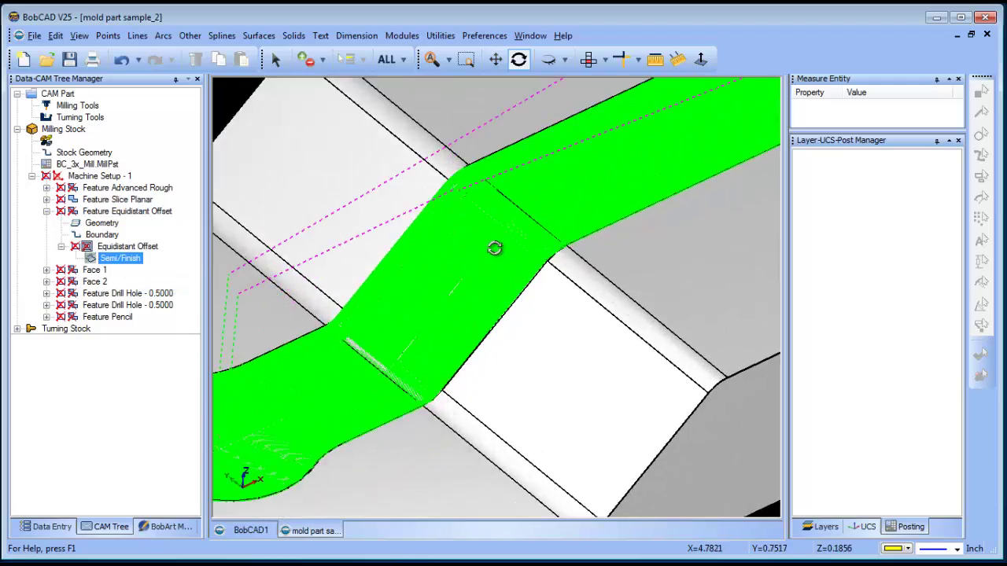
drag(499, 249, 480, 306)
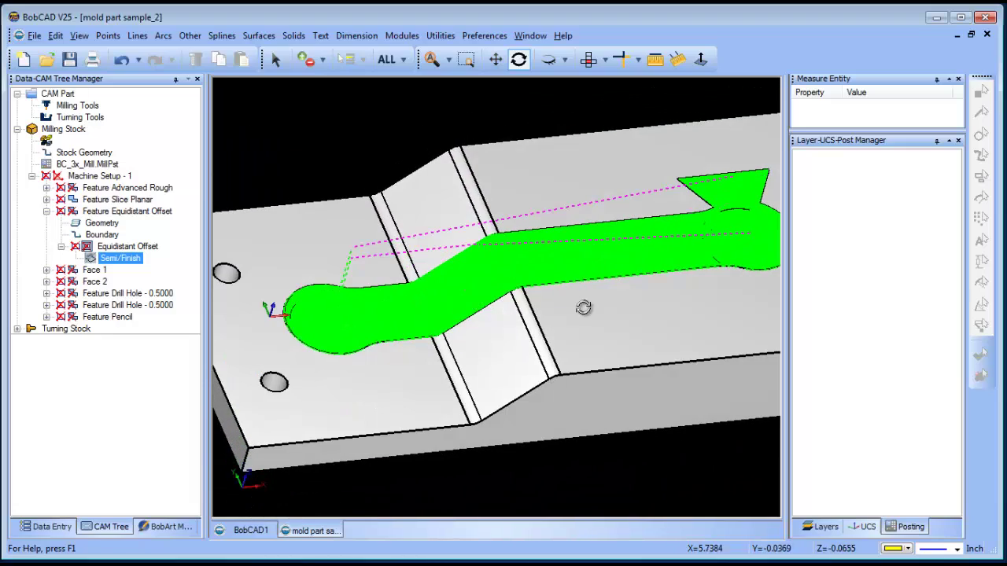
drag(585, 308, 569, 337)
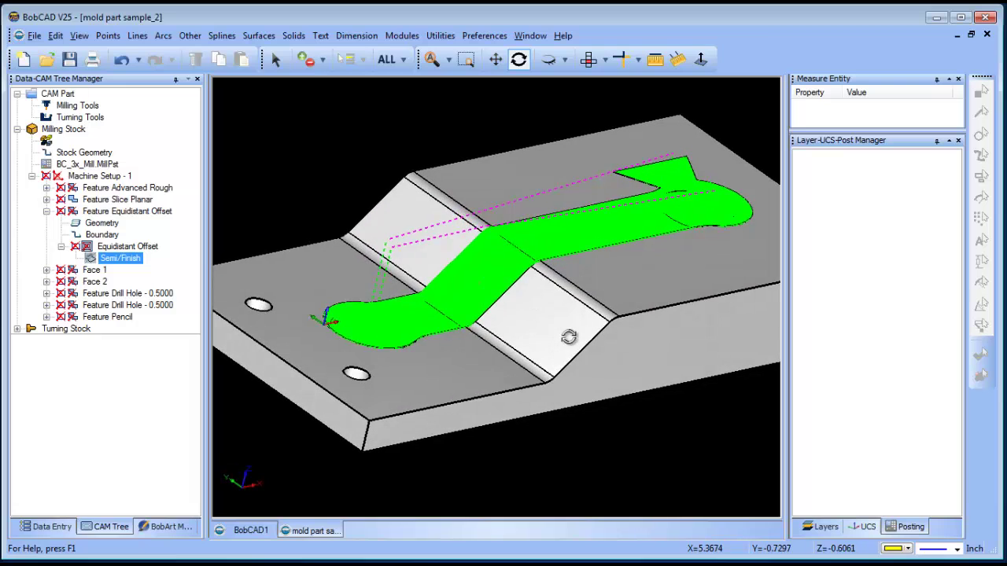
scroll(517, 310, up, 2)
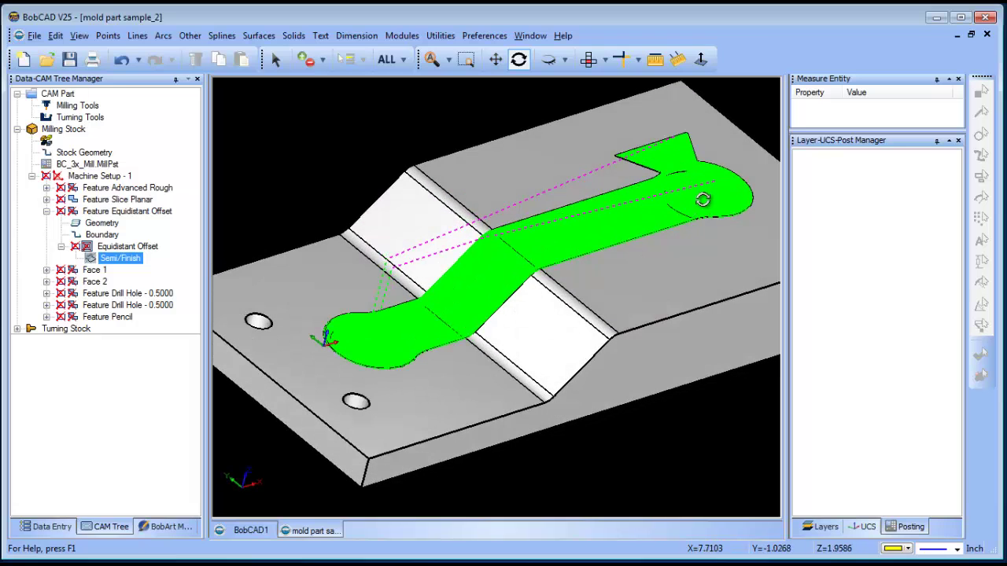
scroll(710, 183, up, 3)
scroll(712, 228, down, 3)
middle_drag(712, 228, 584, 309)
scroll(649, 196, up, 3)
drag(650, 196, 544, 349)
scroll(544, 341, down, 5)
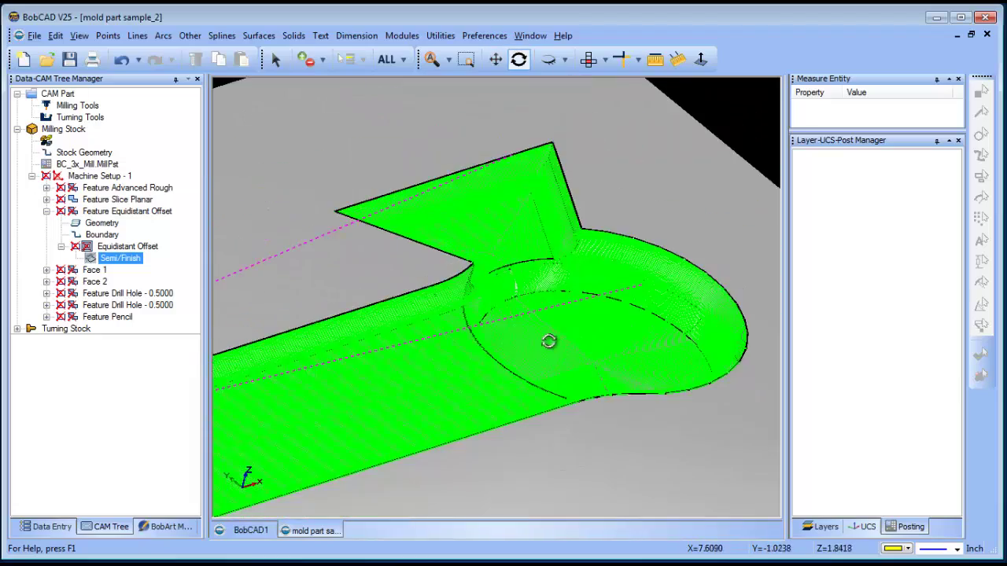
scroll(505, 349, down, 3)
drag(504, 350, 660, 247)
Hide the equidistant offset toolpath and display the Face 1 rough toolpath.
click(90, 258)
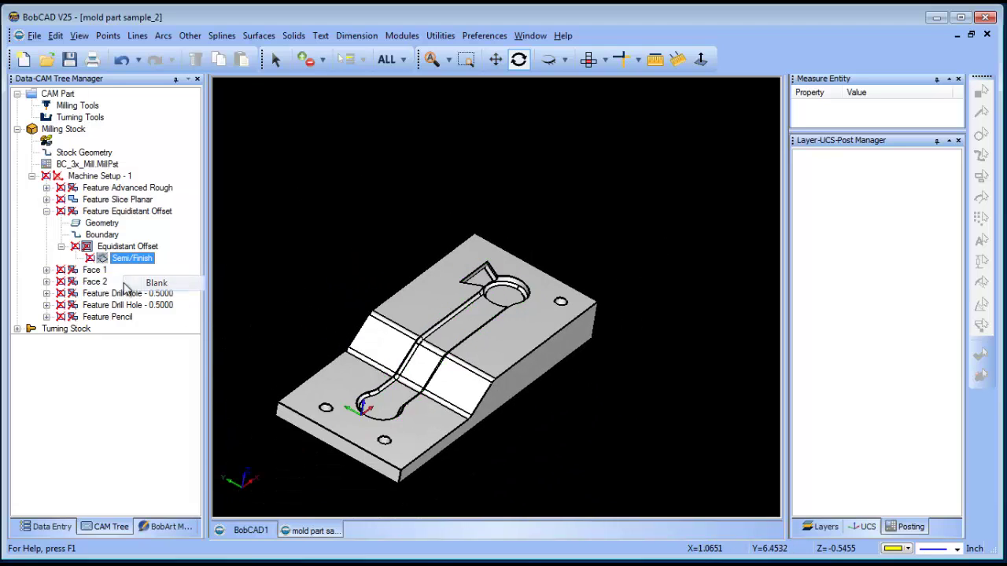
click(47, 269)
click(112, 316)
right_click(112, 316)
click(151, 339)
click(496, 59)
scroll(440, 330, up, 2)
drag(440, 331, 498, 262)
click(519, 59)
drag(593, 276, 546, 283)
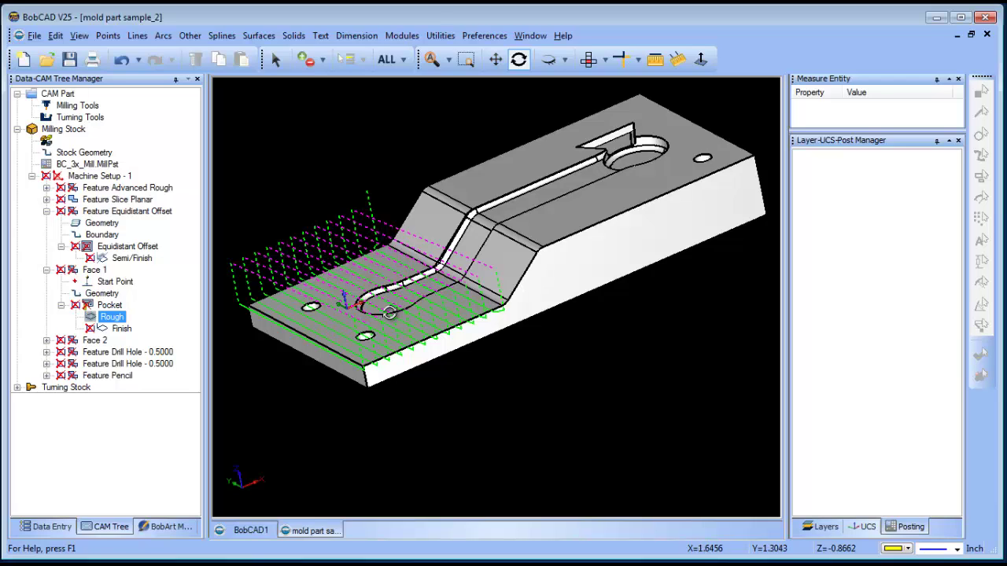
Set the Face 1 pocket to the Advanced Pocket pattern at 75% stepover, then view from Top.
right_click(122, 306)
click(135, 316)
click(261, 122)
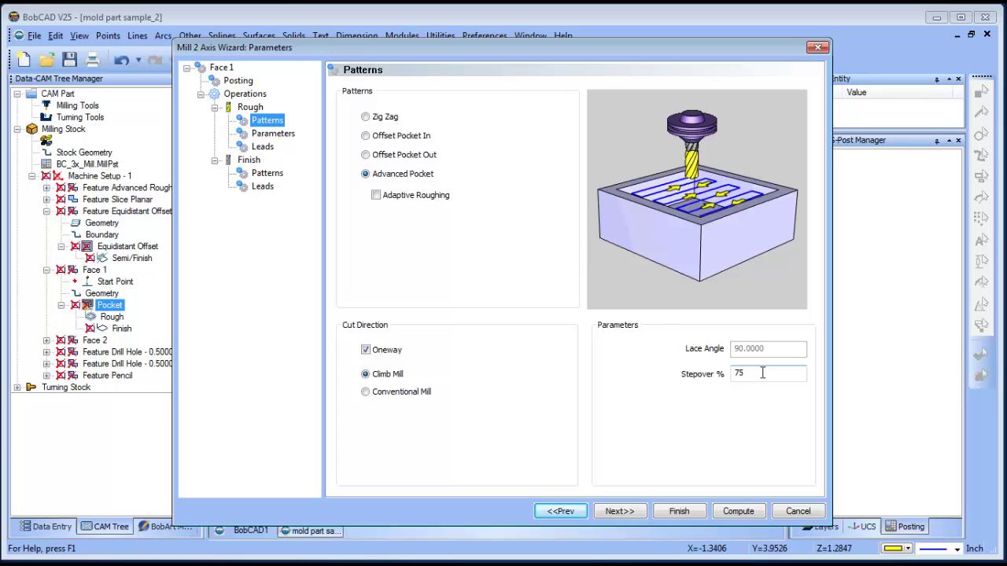
click(678, 512)
drag(490, 332, 409, 503)
click(590, 59)
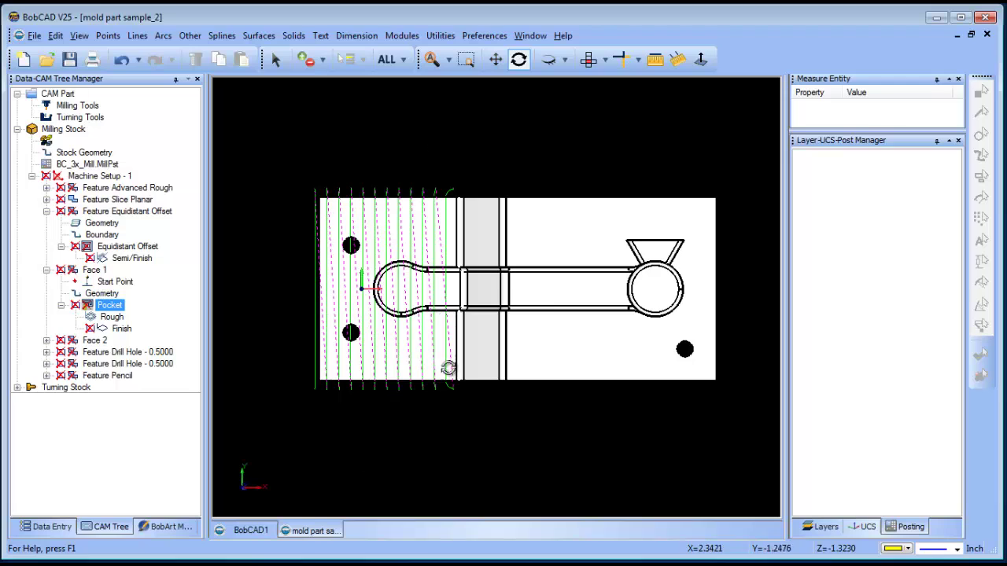
Hide the 000 CAD layer and show the 005 Facing layer's boundary rectangle.
click(822, 527)
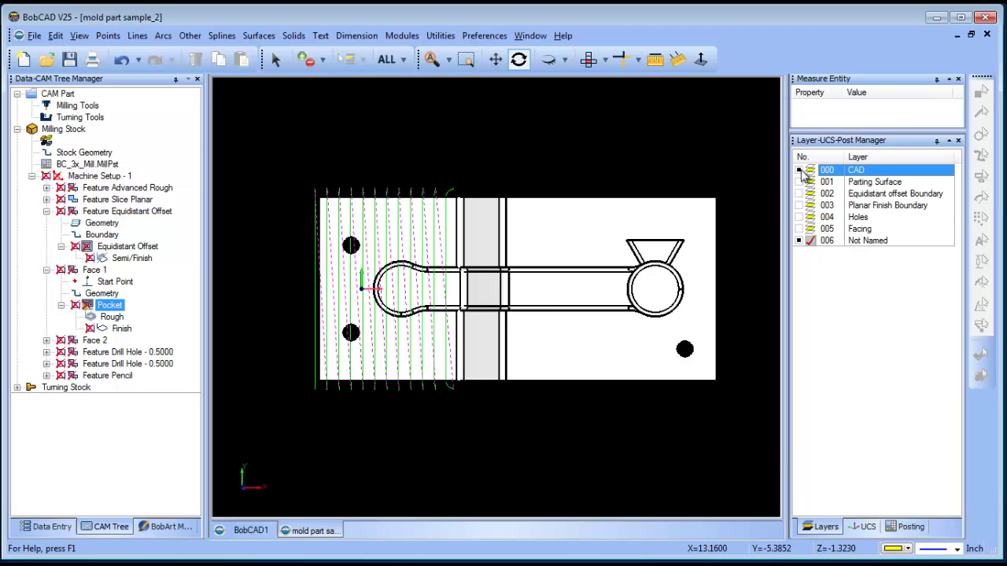
click(800, 170)
click(799, 229)
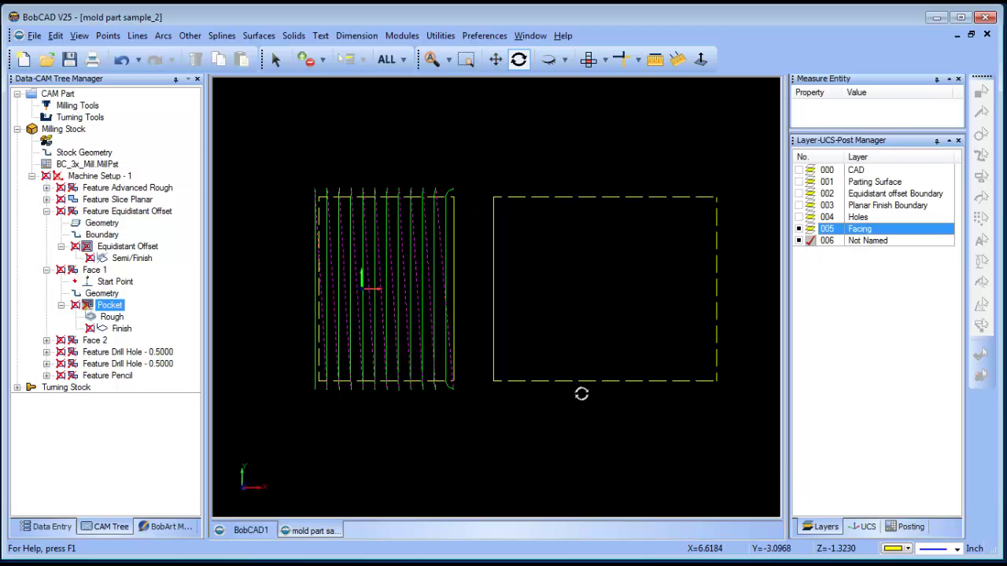
drag(582, 391, 494, 207)
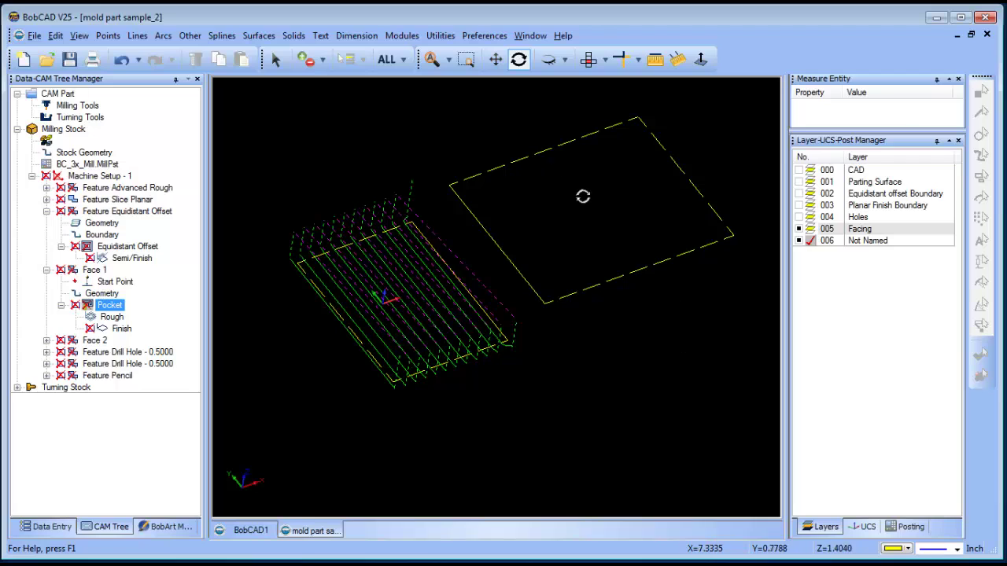
Change one edge of the facing rectangle to a dashed line style.
click(276, 60)
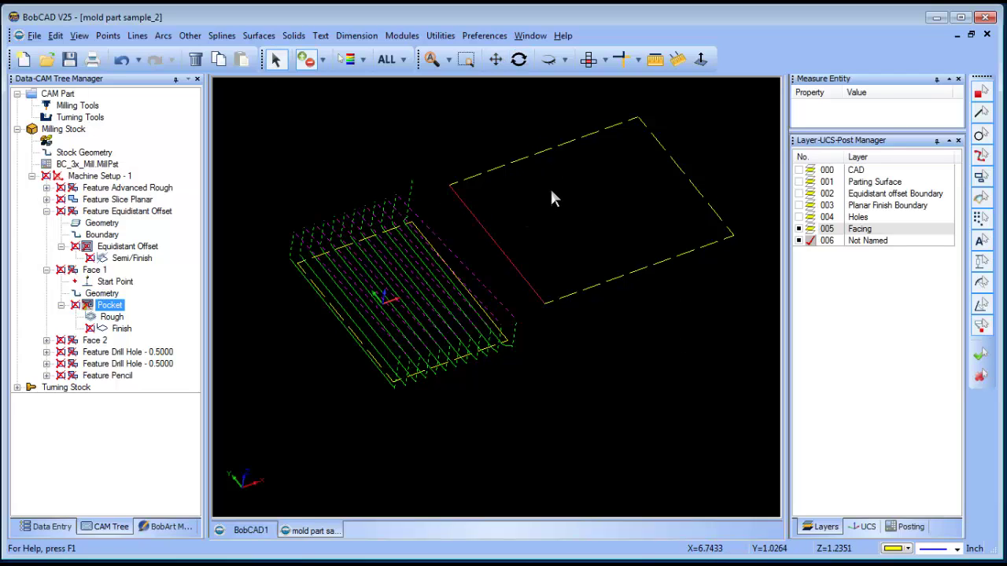
right_click(379, 123)
click(440, 146)
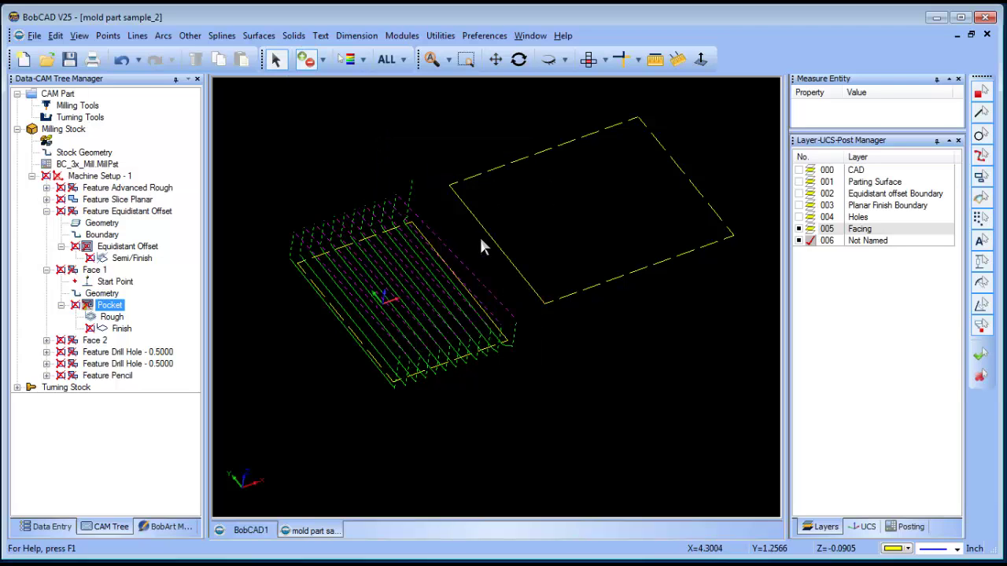
right_click(555, 199)
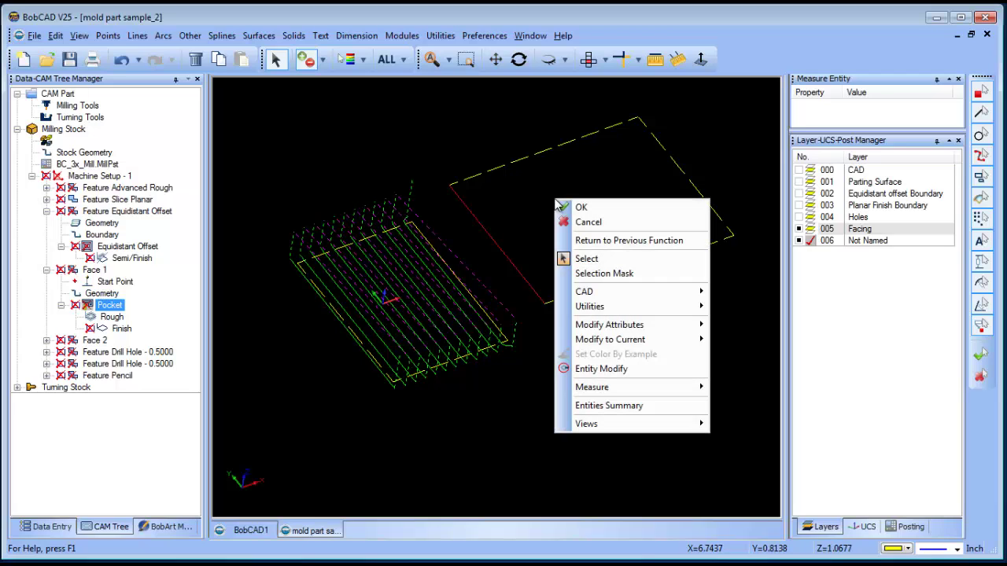
mouse_move(667, 326)
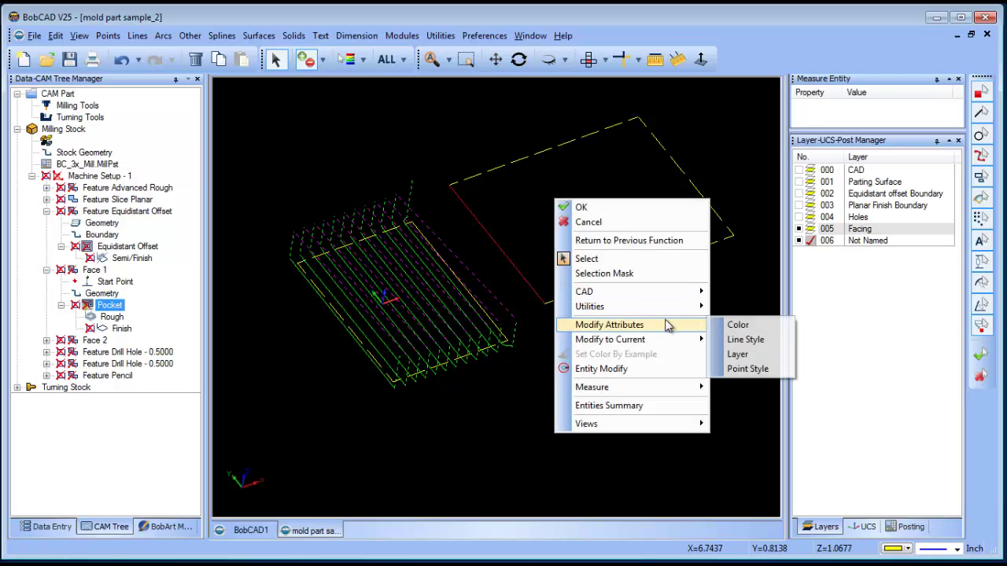
click(747, 340)
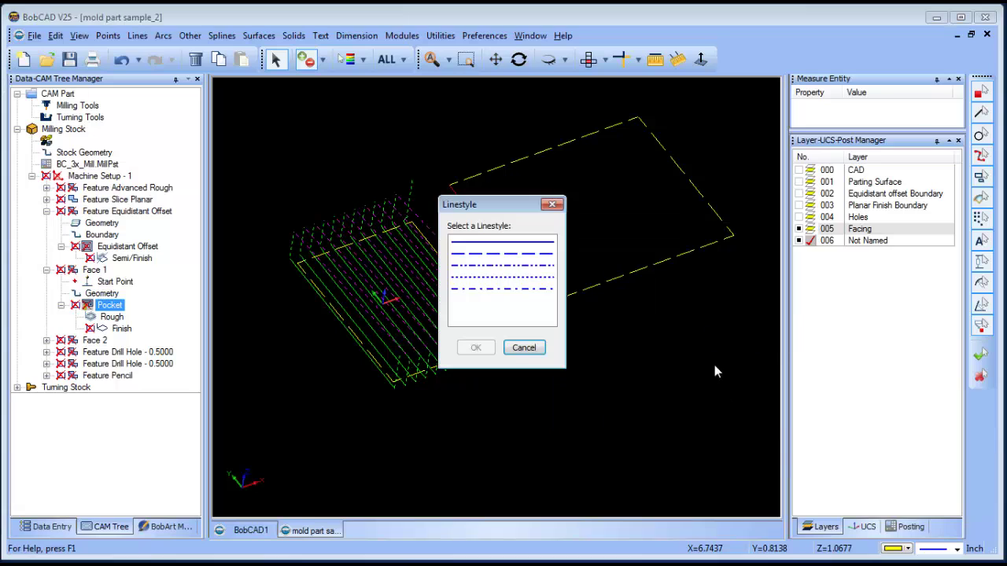
click(516, 255)
click(475, 347)
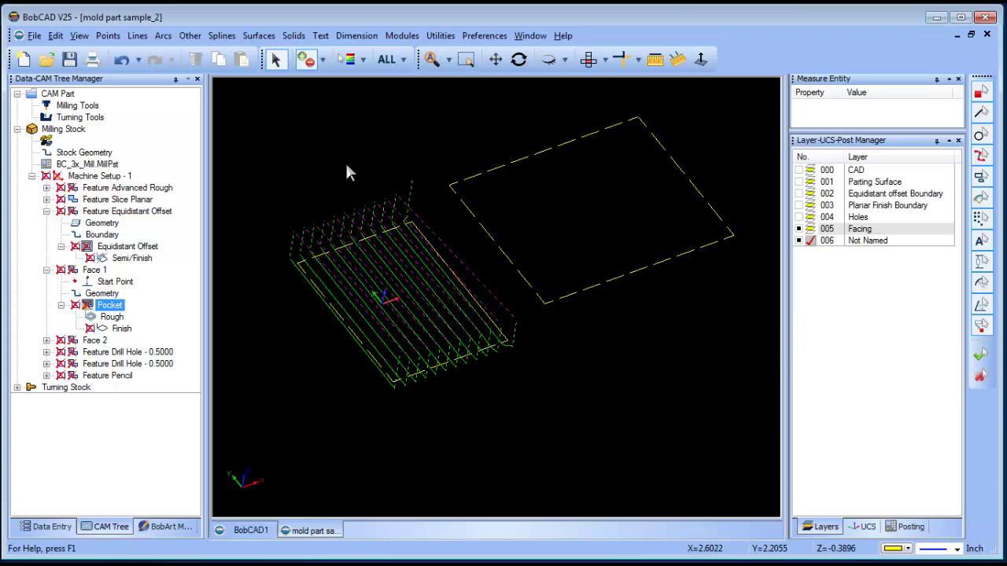
Make another facing rectangle edge dashed and clear the selection.
click(475, 223)
right_click(535, 187)
mouse_move(630, 311)
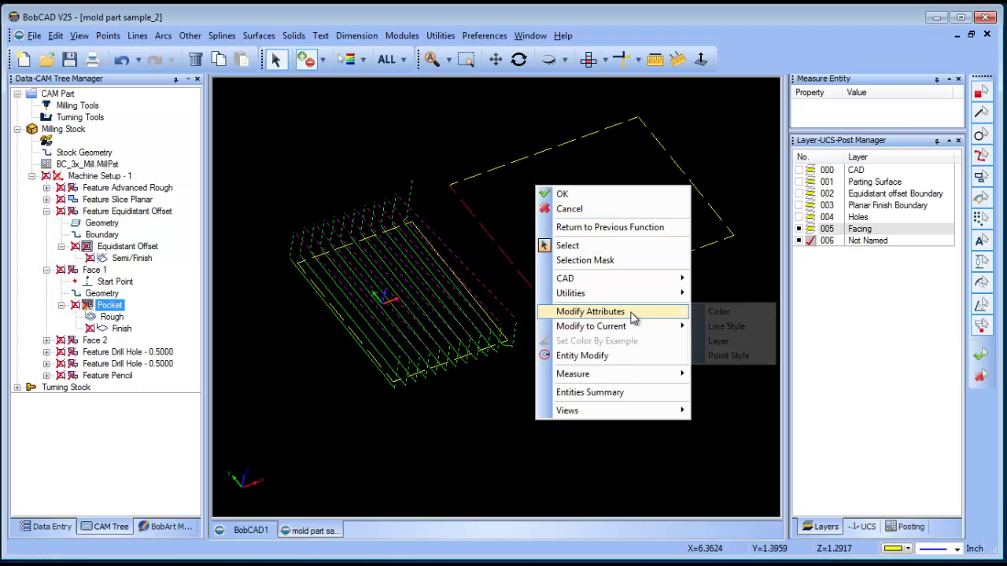
click(725, 326)
click(519, 242)
click(476, 347)
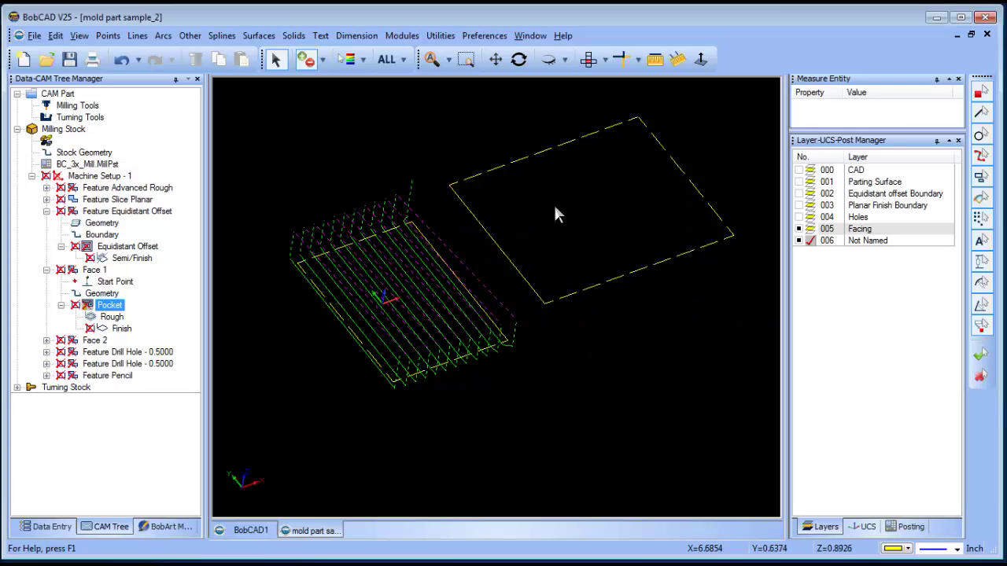
right_click(555, 208)
click(602, 235)
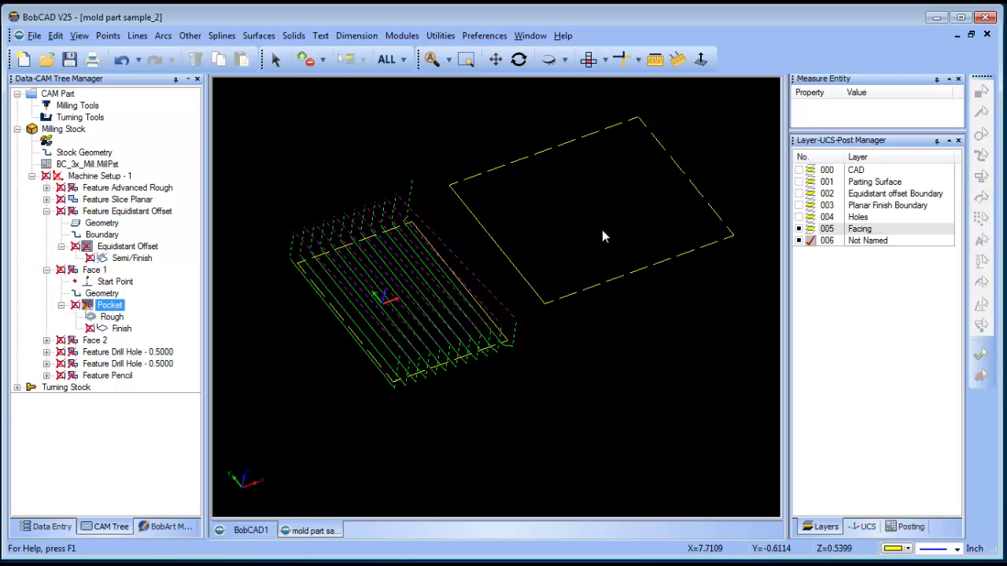
Blank the Face 1 Rough, Face 2 Rough and Face 2 Finish toolpaths.
click(117, 317)
right_click(117, 317)
click(154, 344)
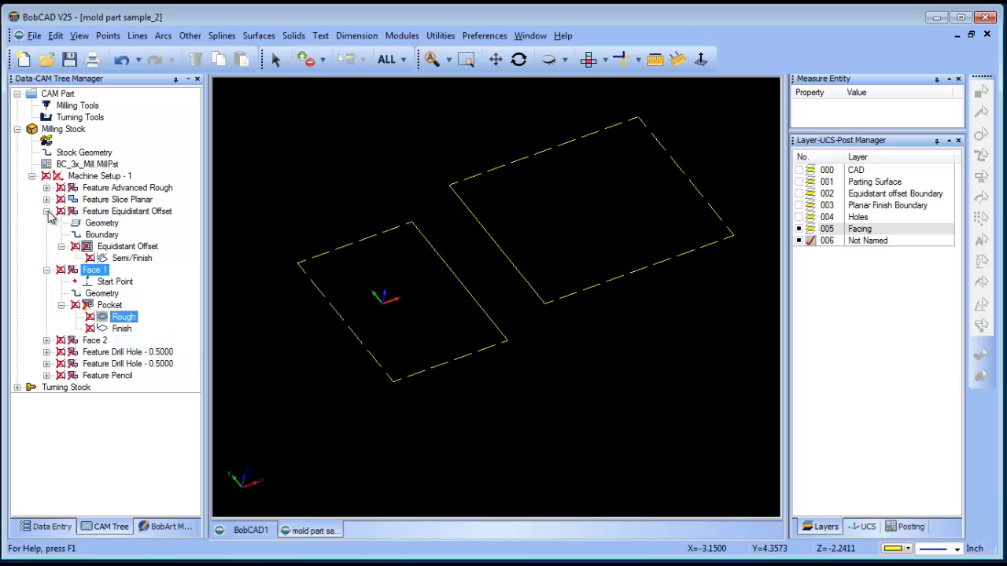
click(46, 212)
click(46, 224)
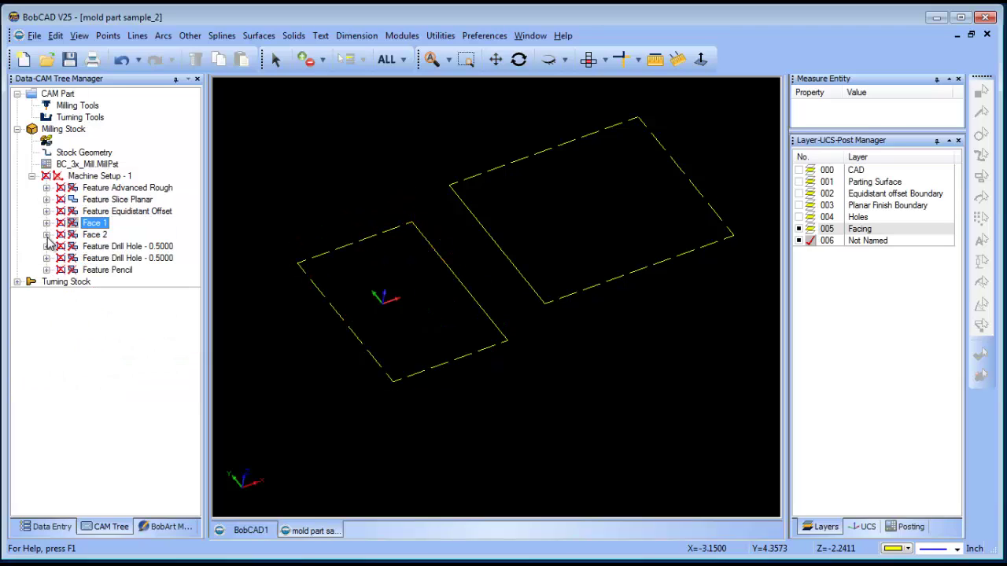
click(47, 235)
right_click(143, 283)
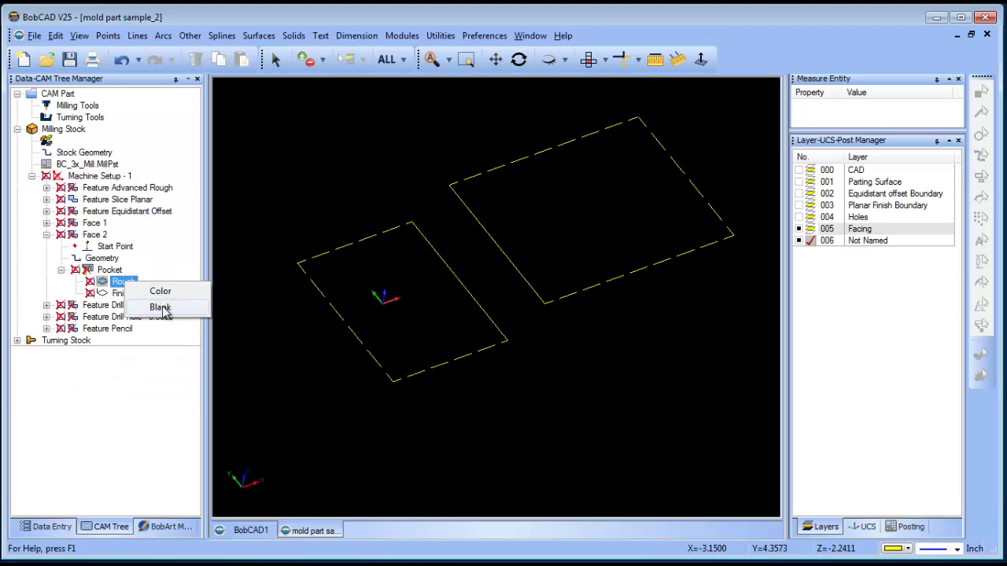
click(160, 307)
click(122, 294)
right_click(124, 293)
click(166, 311)
click(46, 234)
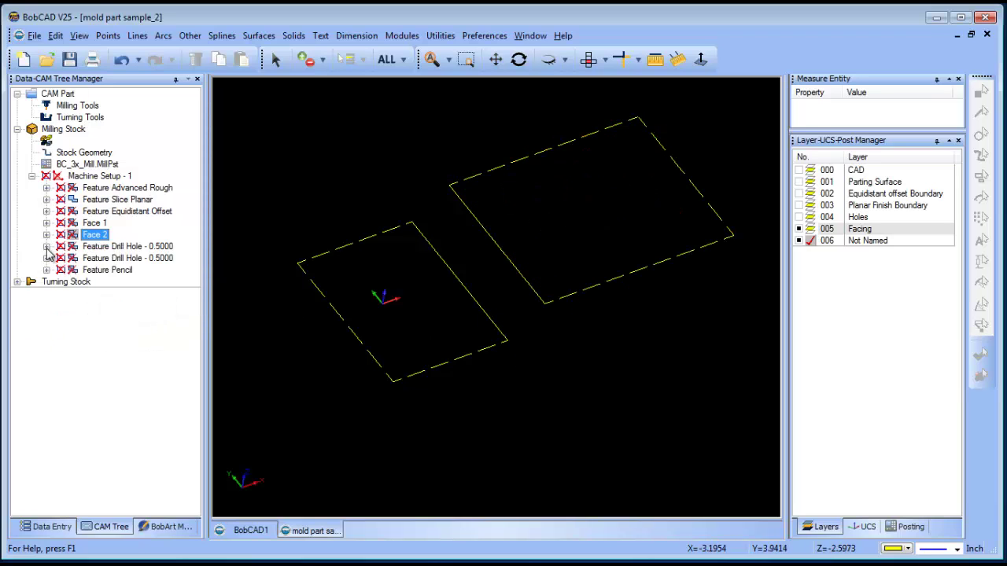
Hide the Center Drill and Drill toolpaths under the first Feature Drill Hole.
click(47, 246)
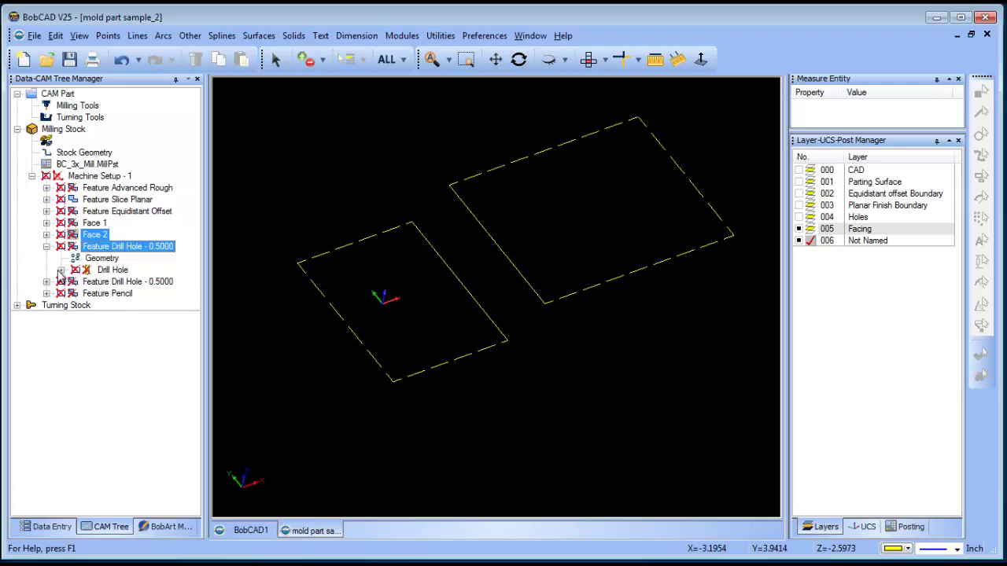
click(60, 270)
right_click(126, 283)
click(154, 310)
right_click(118, 293)
click(154, 321)
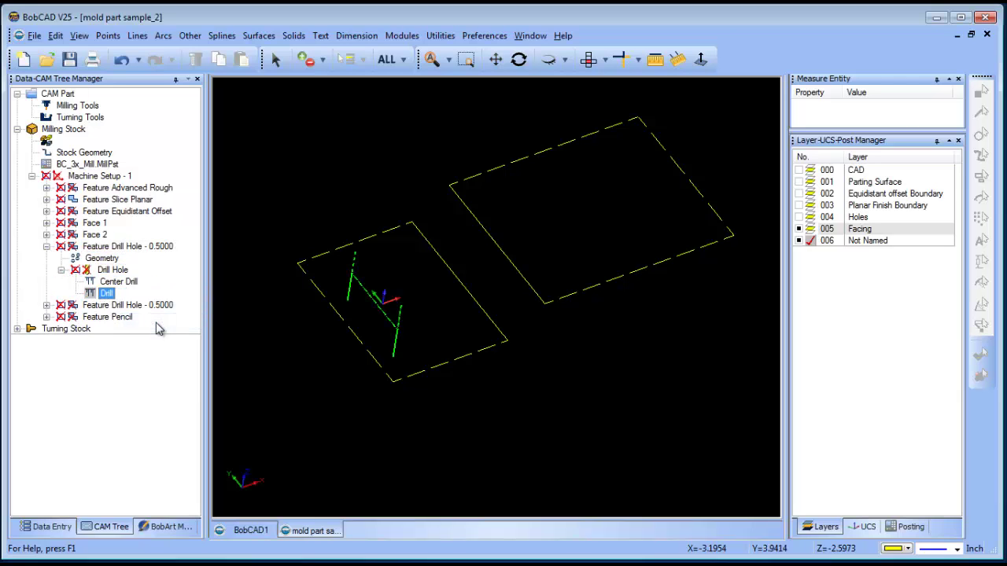
right_click(108, 293)
click(142, 319)
right_click(122, 282)
click(158, 304)
click(46, 246)
Expand the Feature Pencil branch down to its Pencil operation.
click(46, 258)
click(46, 258)
click(46, 270)
click(68, 316)
click(62, 305)
Show the Pencil Semi/Finish toolpath and orbit around it to inspect its walls.
right_click(122, 316)
click(159, 341)
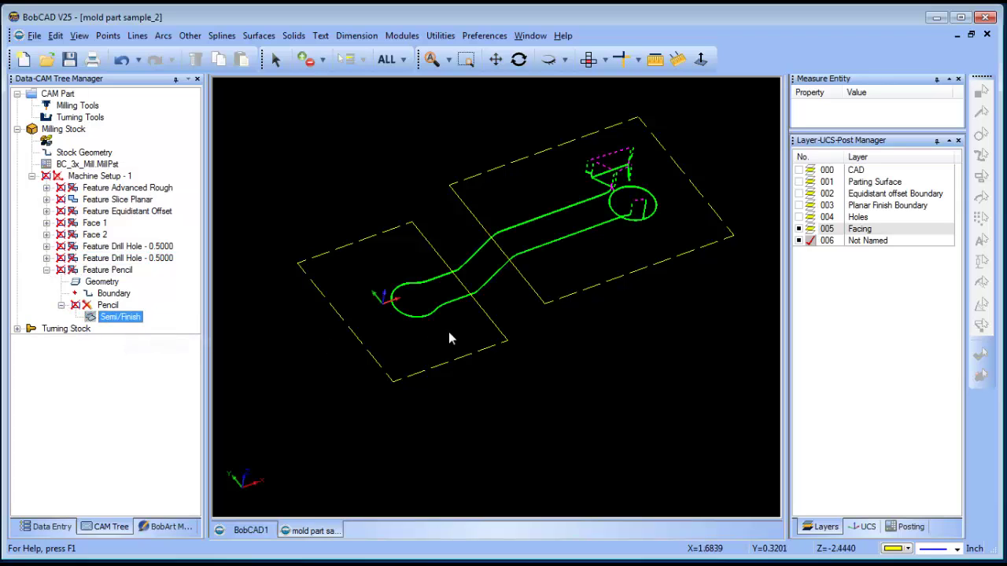
click(519, 59)
drag(575, 194, 584, 245)
scroll(524, 238, up, 8)
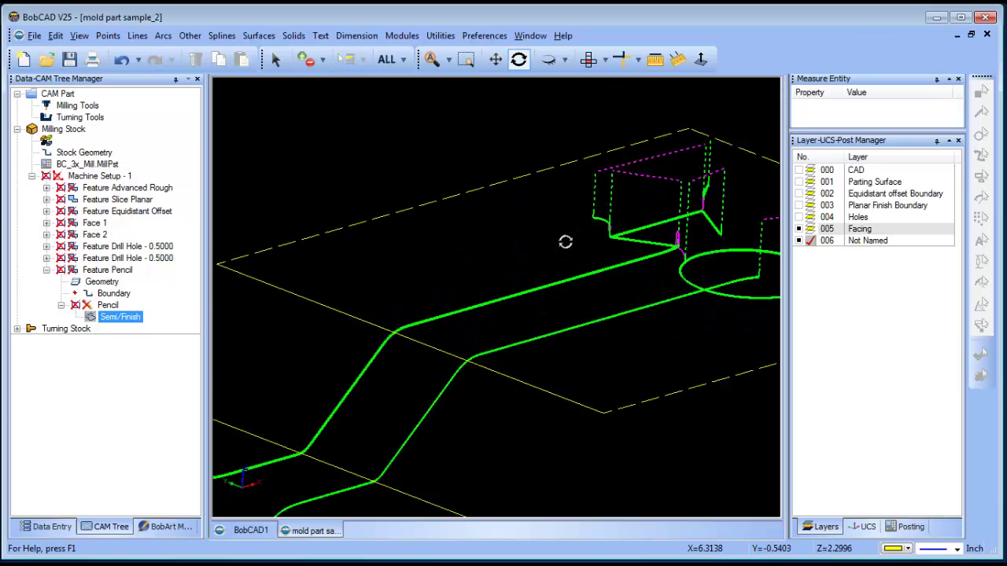
drag(657, 295, 412, 360)
mouse_move(531, 353)
mouse_down()
mouse_move(503, 372)
mouse_move(527, 373)
mouse_move(517, 364)
mouse_up()
scroll(507, 359, down, 6)
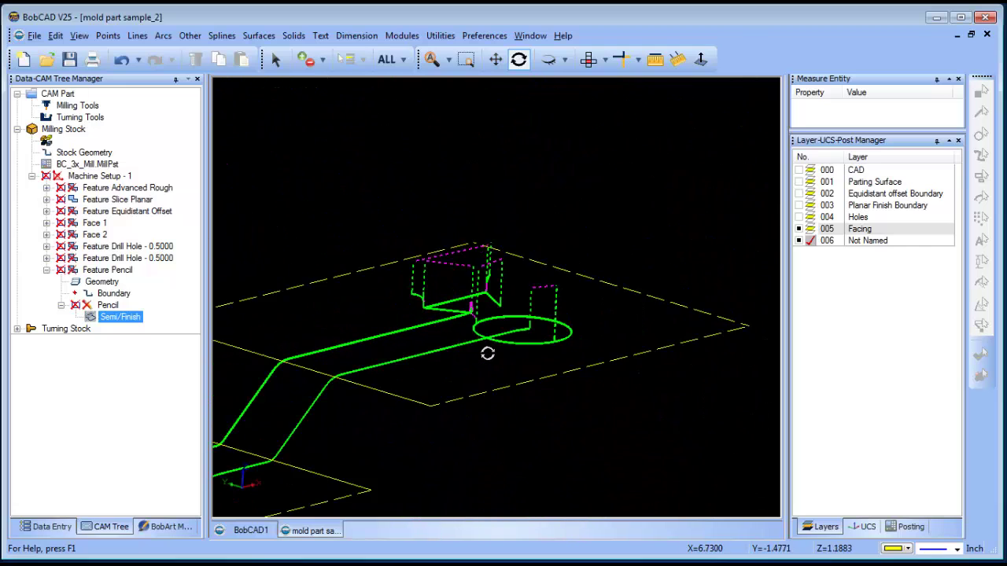
middle_drag(492, 348, 546, 327)
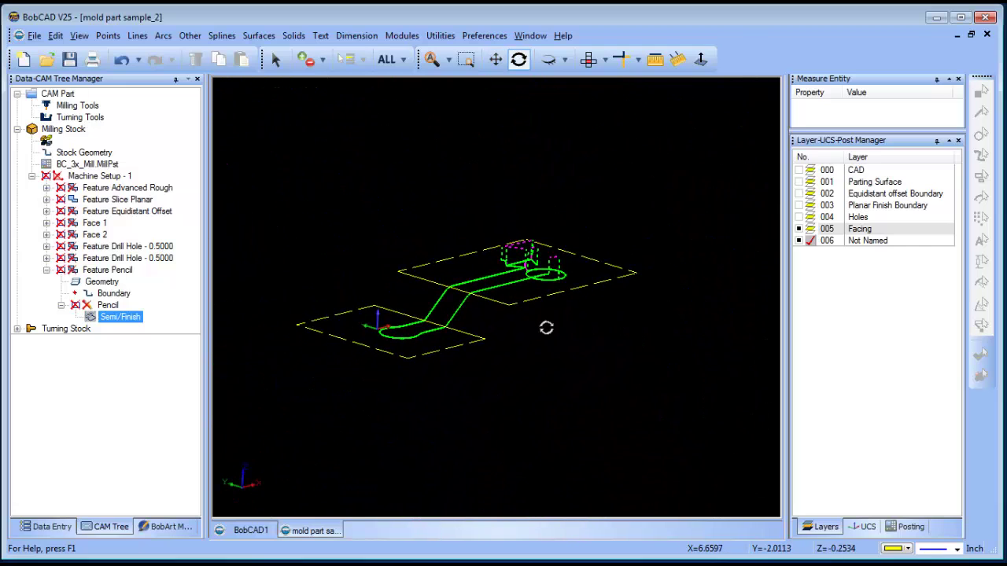
Hide the Pencil toolpath, show 000 CAD, hide Facing and Not Named layers, and widen the graphics area.
right_click(133, 323)
click(173, 343)
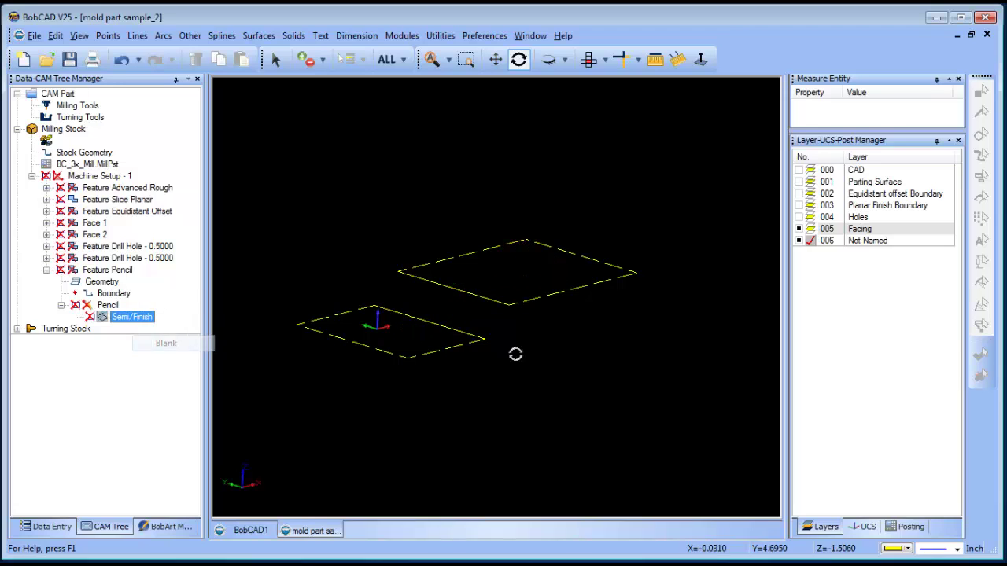
click(799, 170)
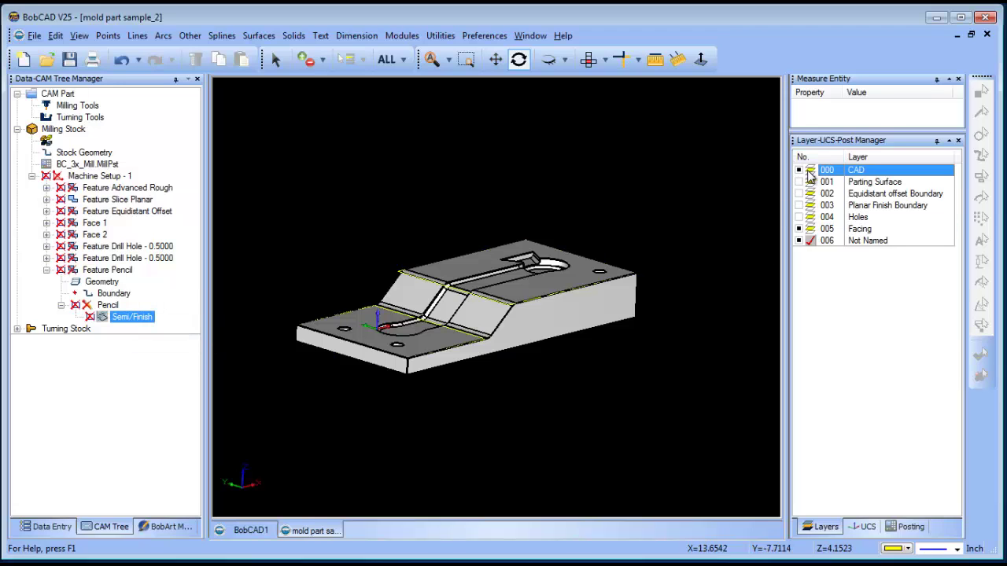
click(799, 229)
click(800, 241)
drag(465, 255, 511, 283)
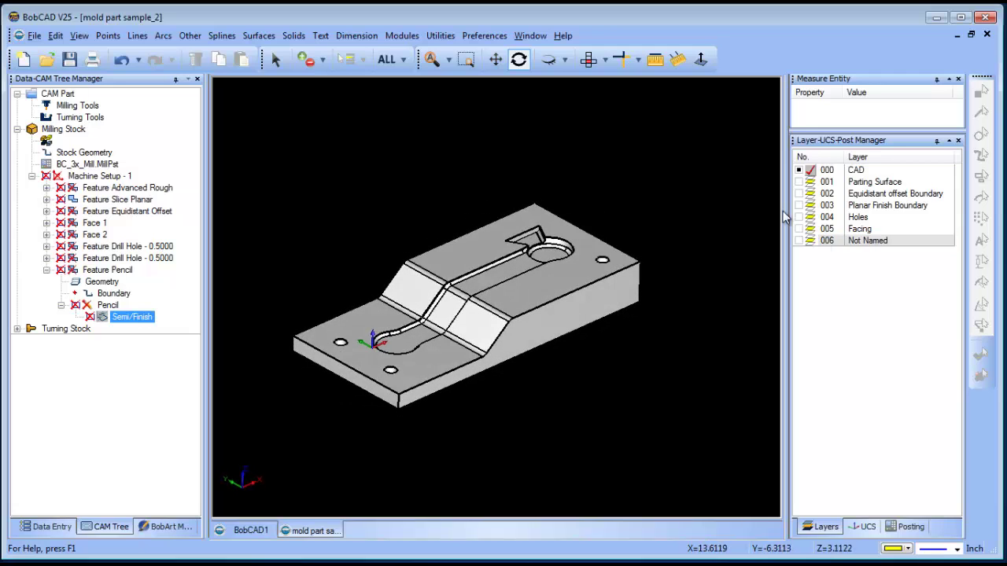
drag(786, 188, 857, 189)
click(402, 37)
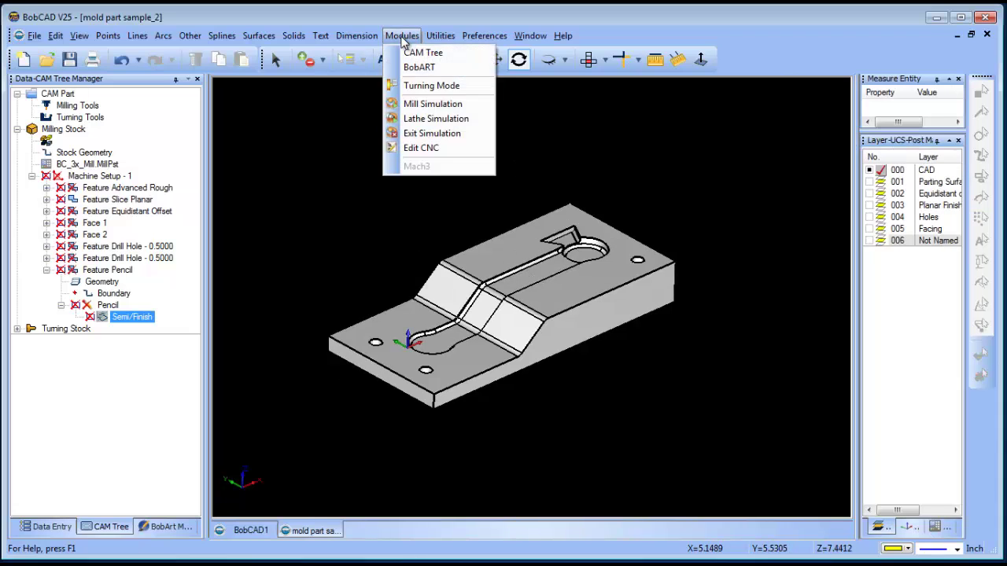
click(452, 105)
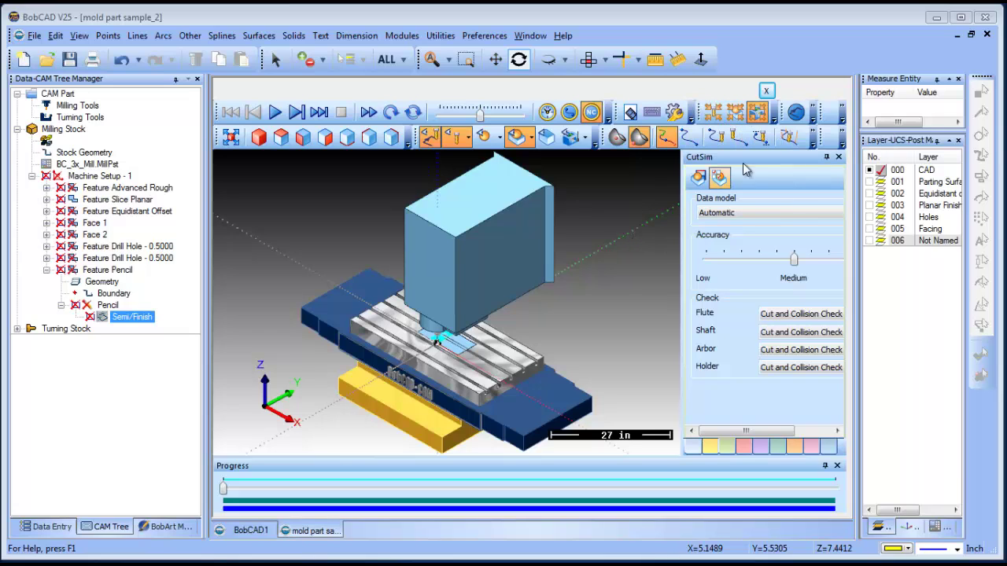
click(735, 112)
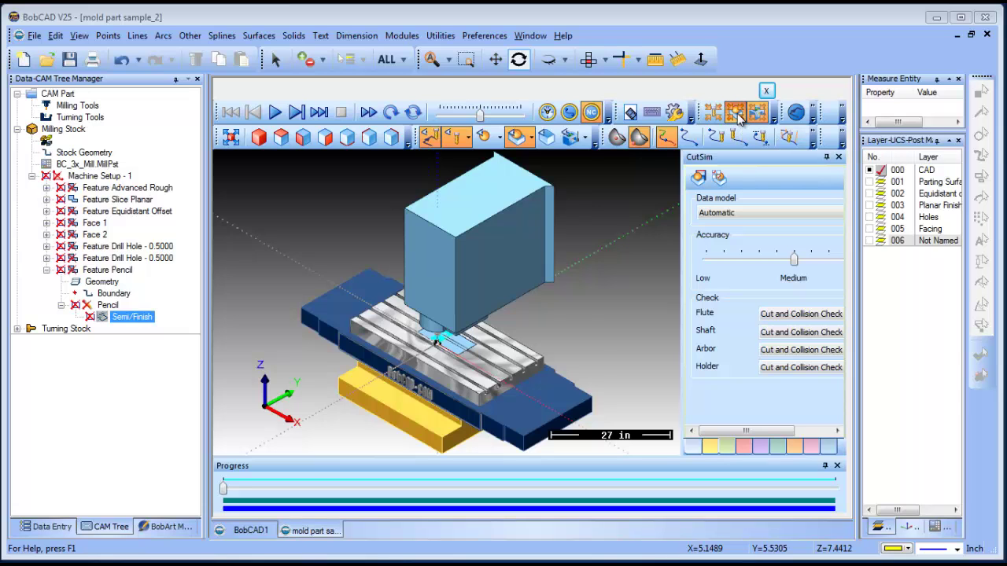
middle_drag(429, 403, 594, 294)
scroll(594, 294, down, 3)
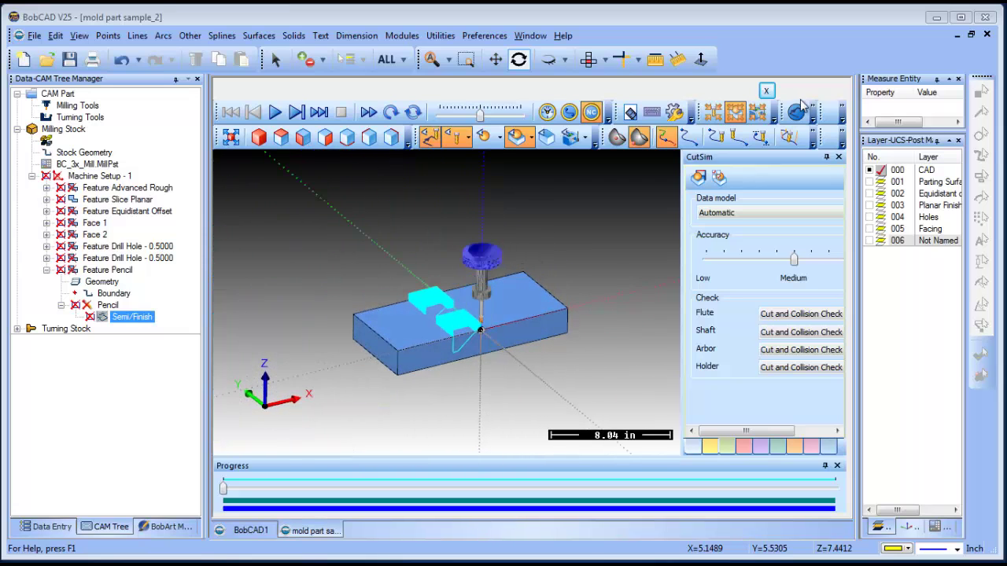
click(766, 91)
Toggle Post All on Machine Setup - 1, then show and re-hide all its toolpaths.
click(101, 176)
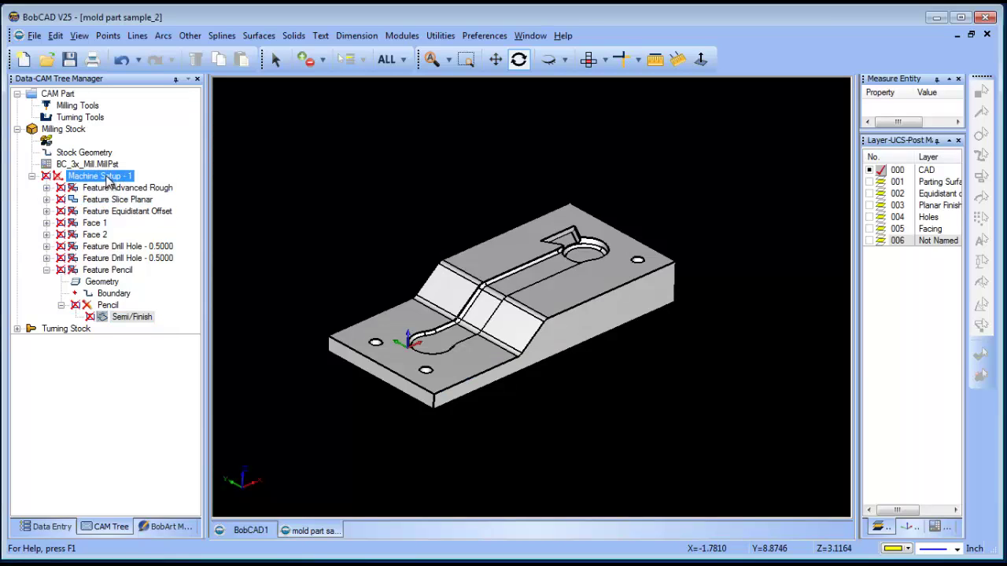
right_click(108, 179)
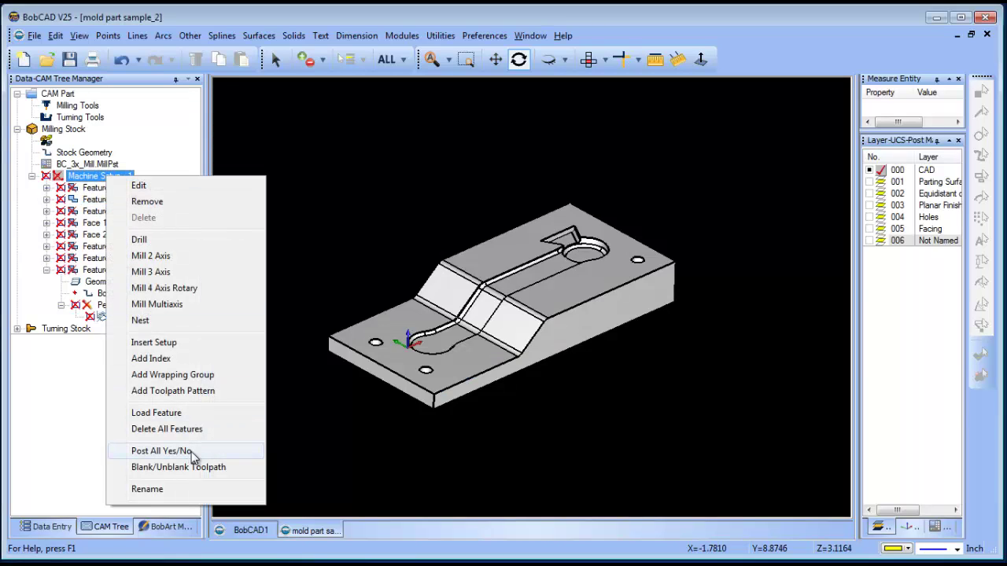
click(191, 455)
right_click(103, 177)
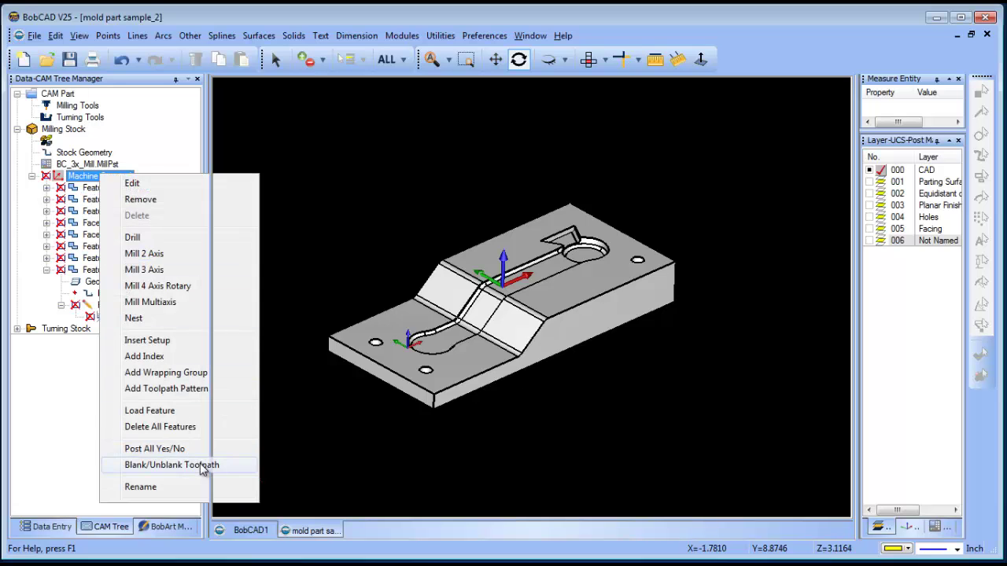
click(205, 465)
drag(538, 391, 541, 384)
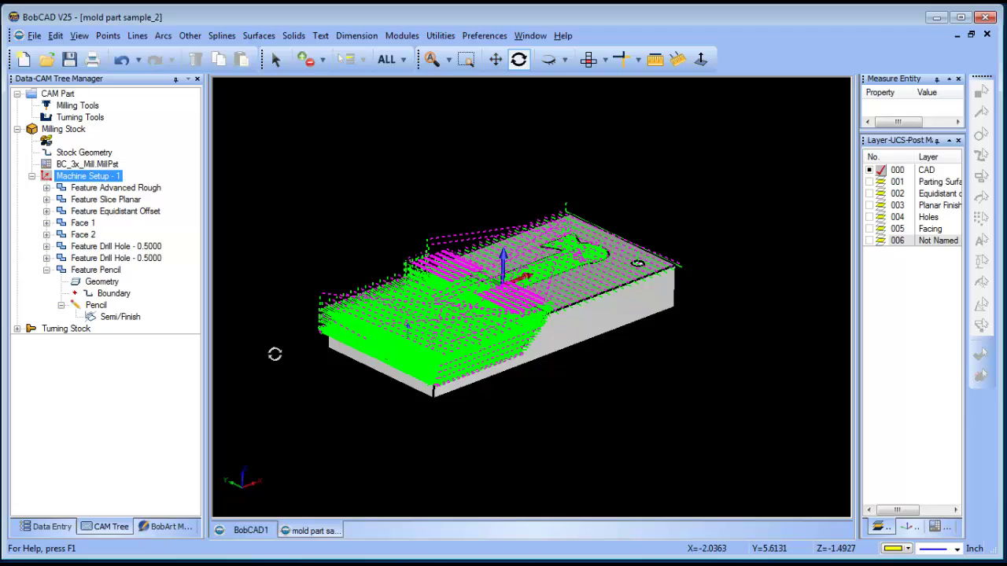
right_click(105, 180)
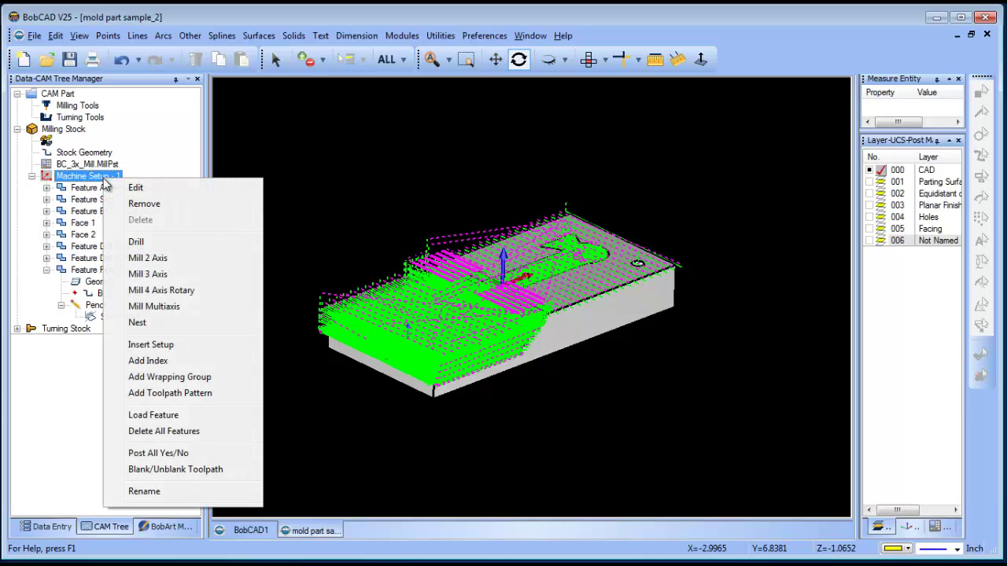
click(218, 471)
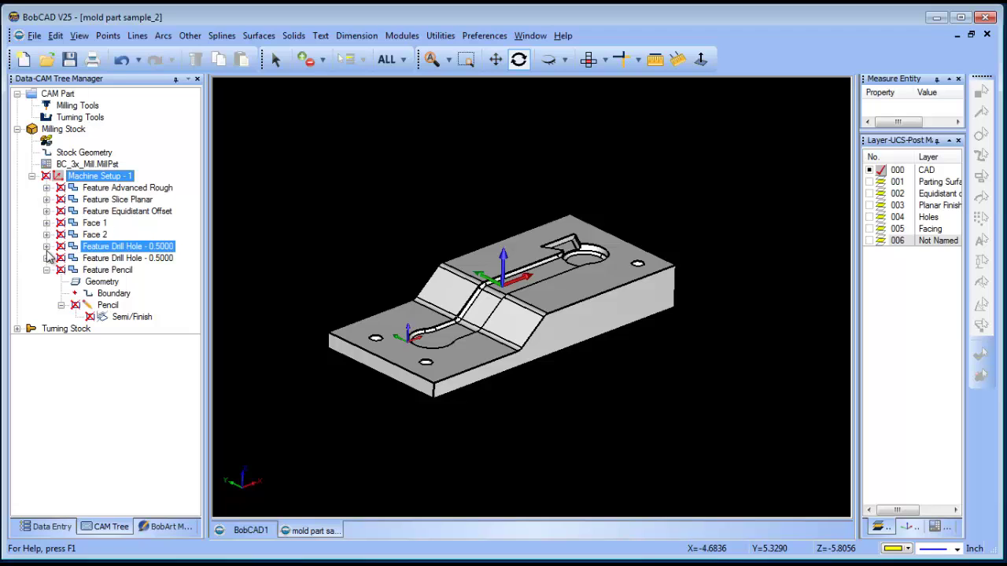
Show the pencil Semi/Finish toolpath alone, hide it again, and collapse Feature Pencil.
right_click(143, 317)
click(181, 343)
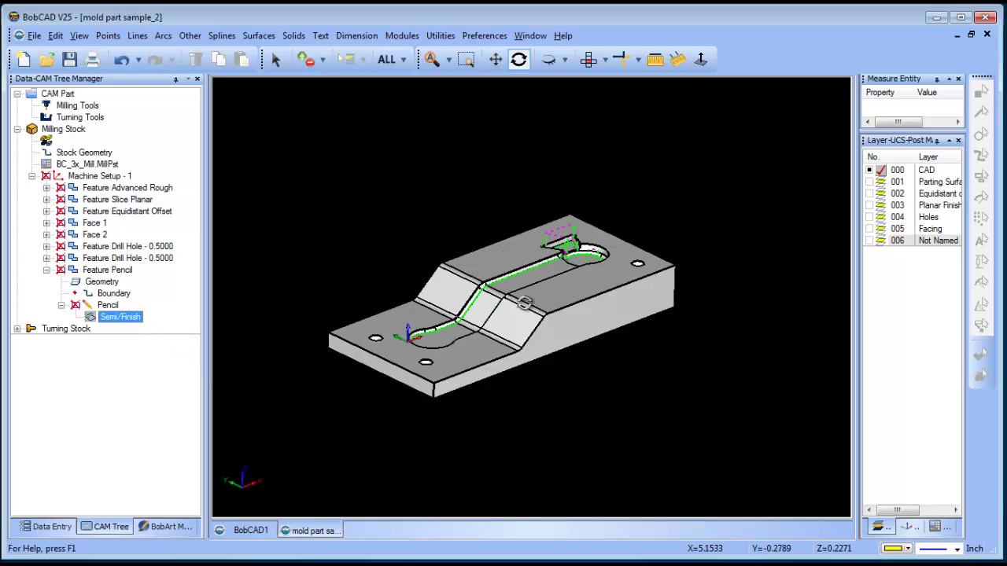
drag(527, 304, 542, 309)
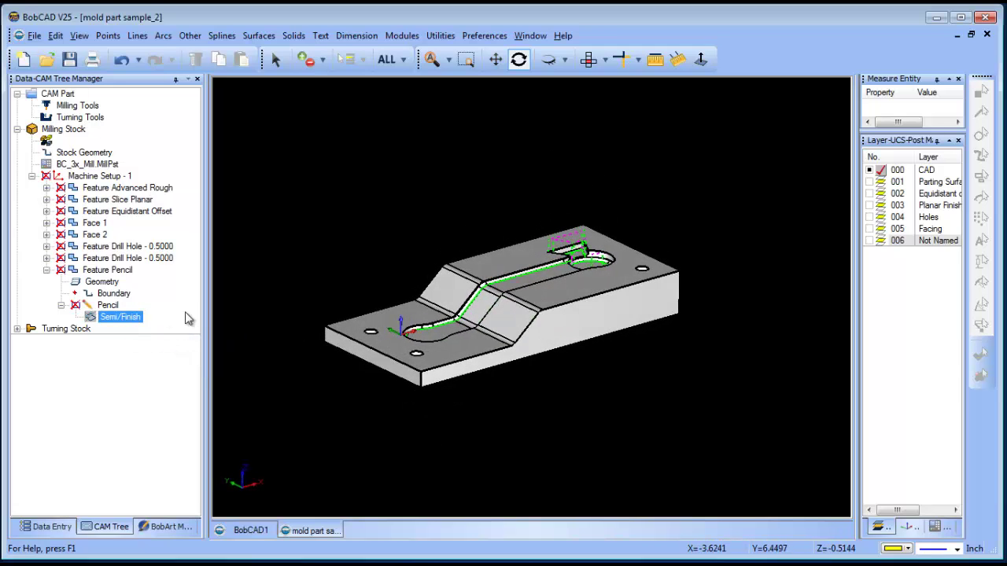
right_click(126, 323)
click(160, 342)
click(46, 269)
right_click(88, 176)
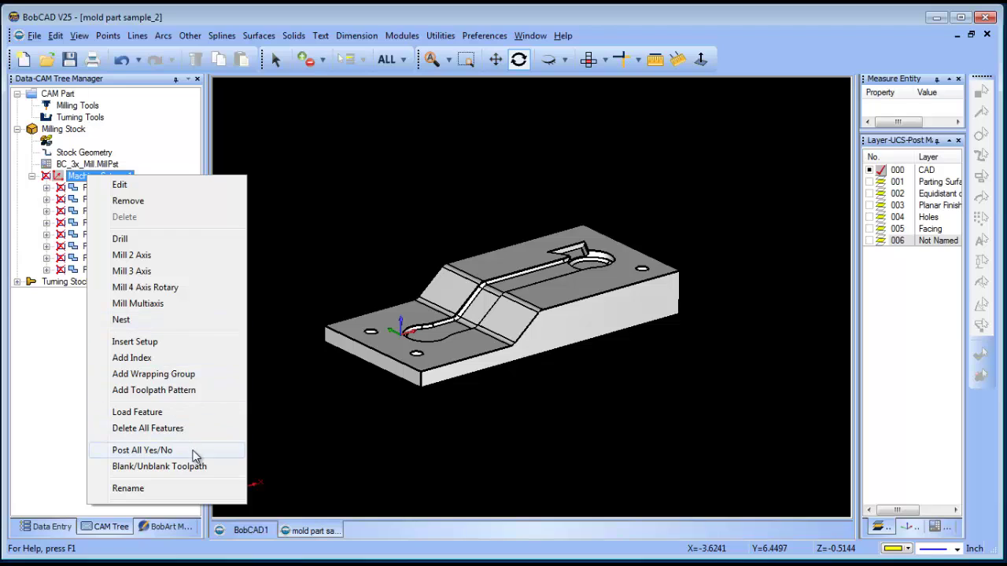
Toggle posting for all features and for Face 2, and unblank the Face 2 toolpath.
click(194, 454)
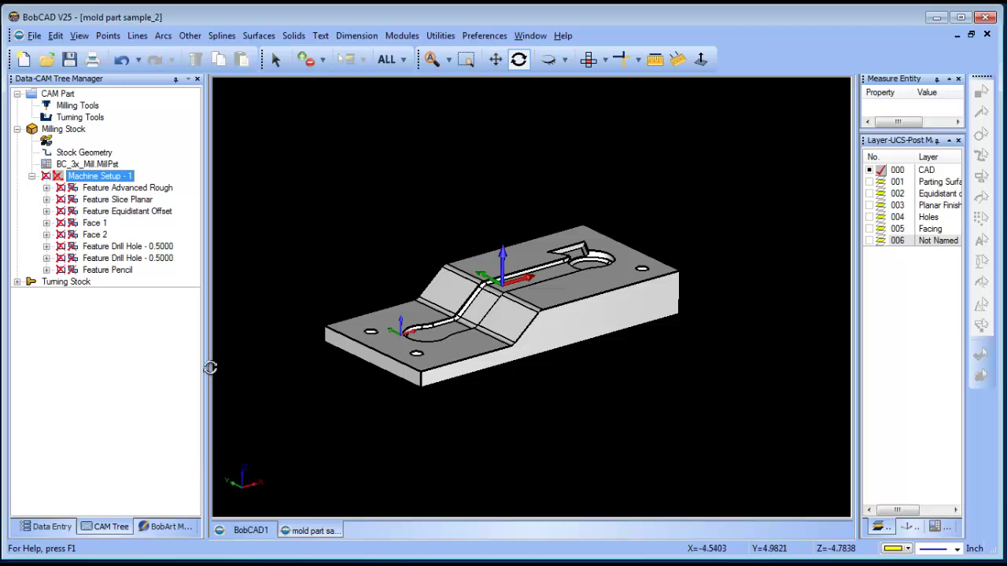
right_click(94, 235)
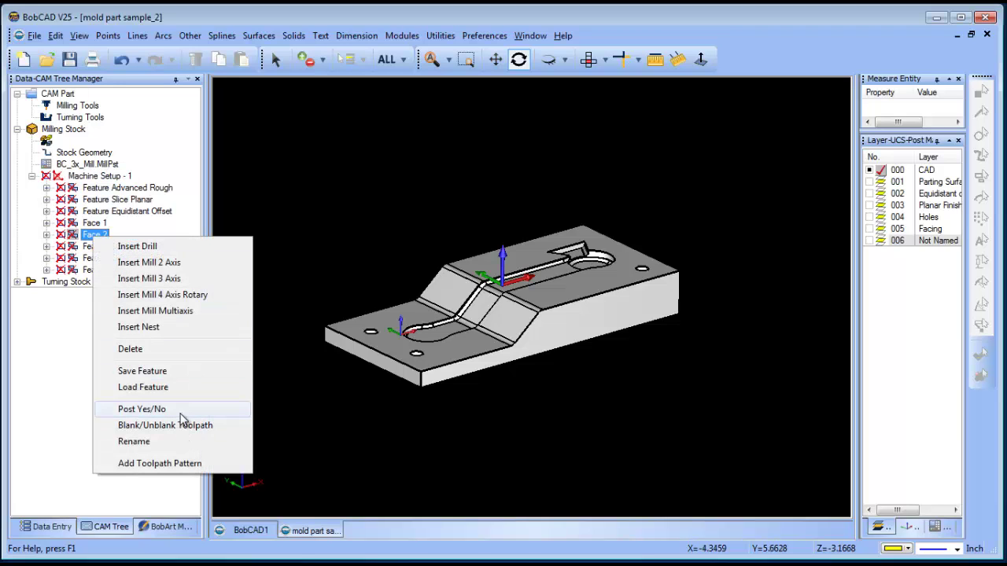
click(181, 410)
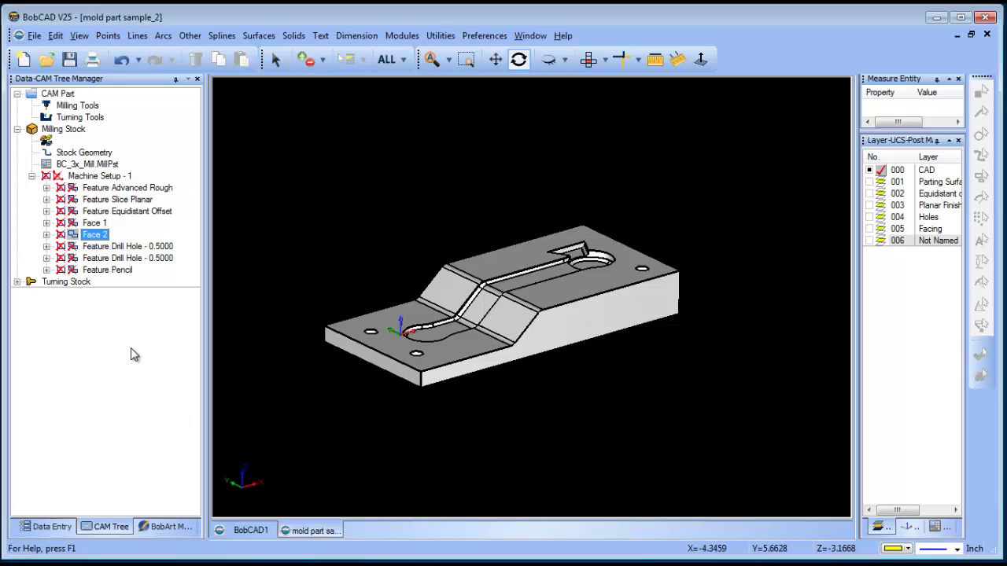
right_click(95, 235)
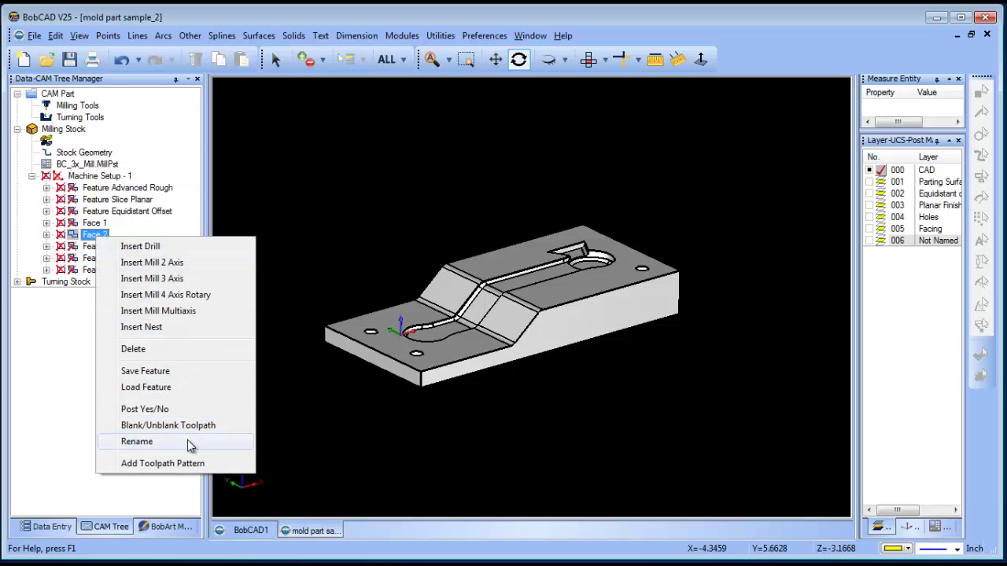
click(195, 425)
click(87, 177)
right_click(89, 183)
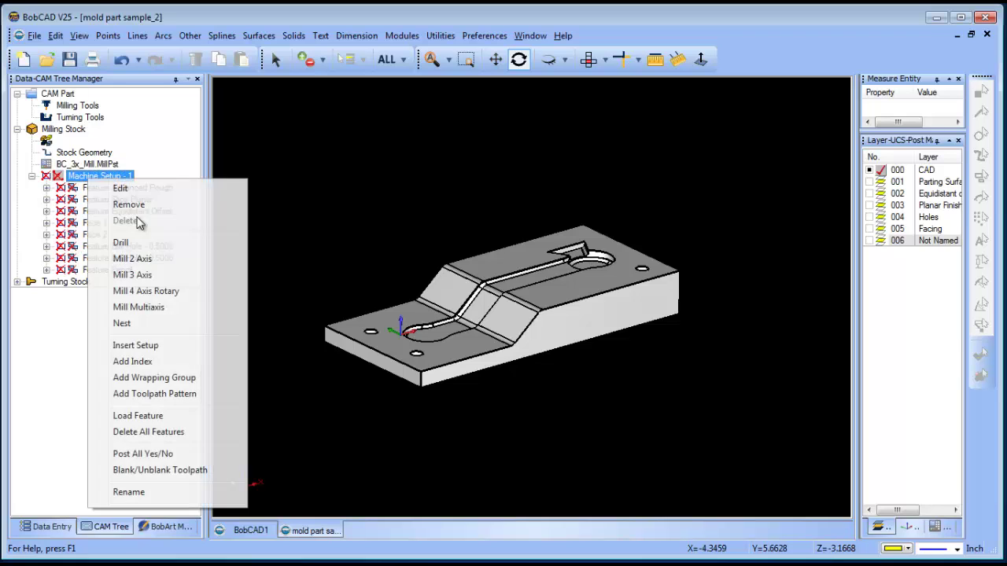
click(205, 455)
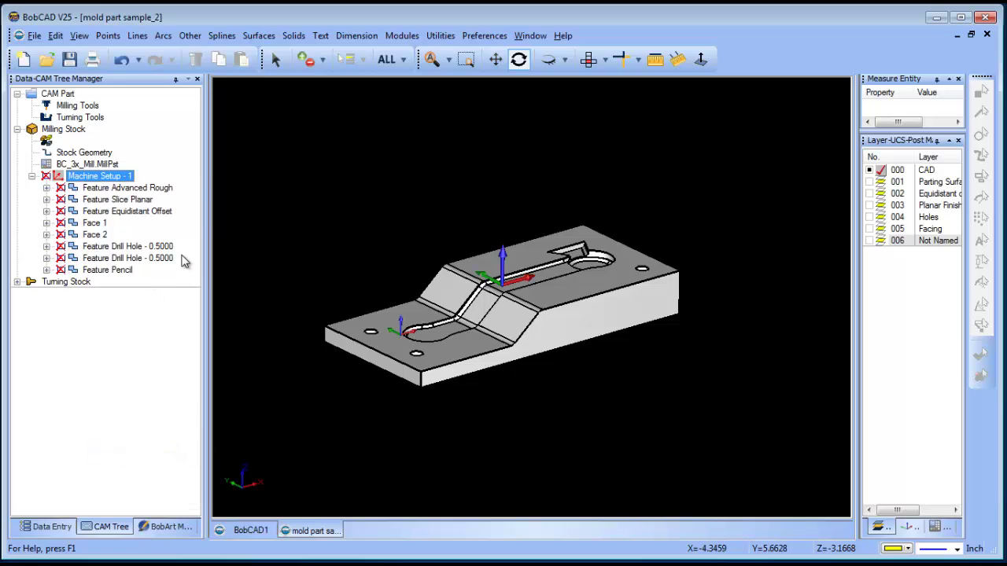
drag(487, 288, 231, 274)
Unblank all Machine Setup - 1 toolpaths and rotate to view them on the part.
click(120, 187)
click(117, 178)
right_click(108, 176)
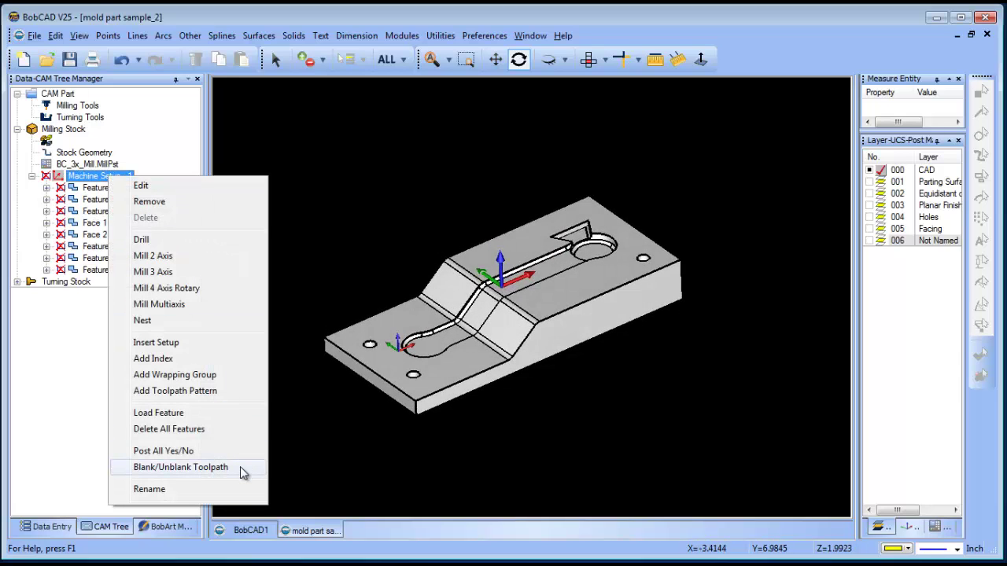
click(240, 466)
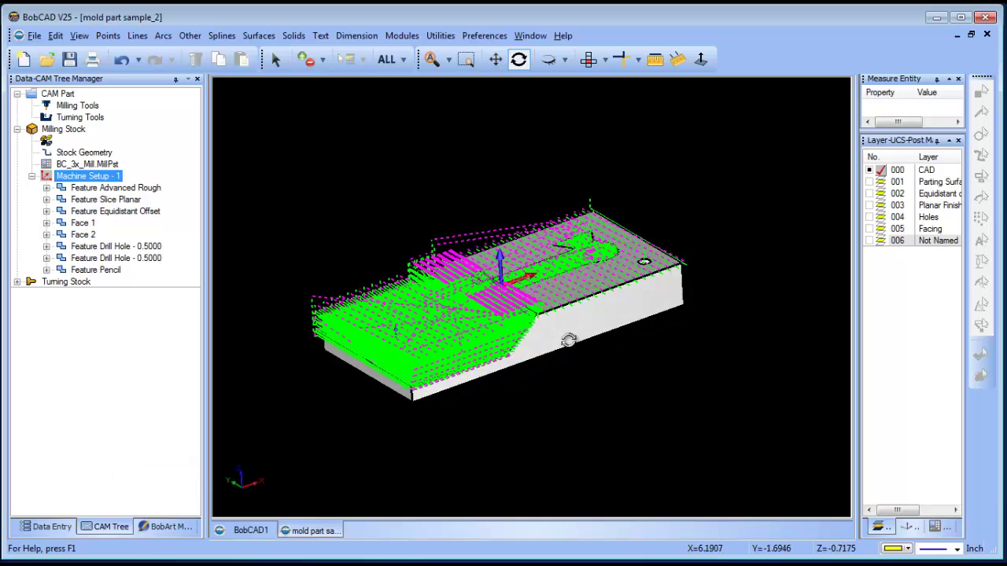
drag(570, 341, 570, 325)
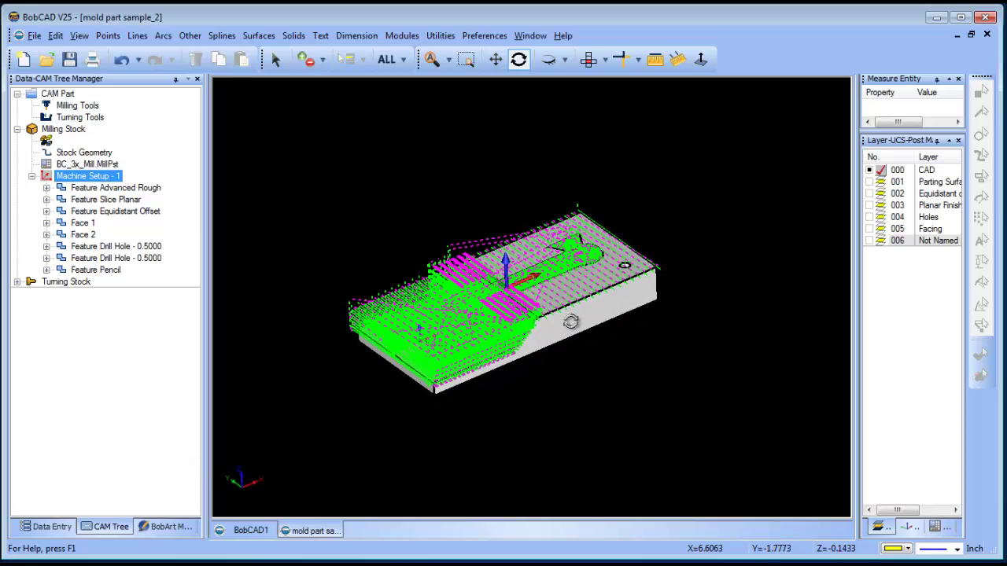
click(80, 153)
Select Milling Stock and launch Mill Simulation from the Modules menu.
click(76, 133)
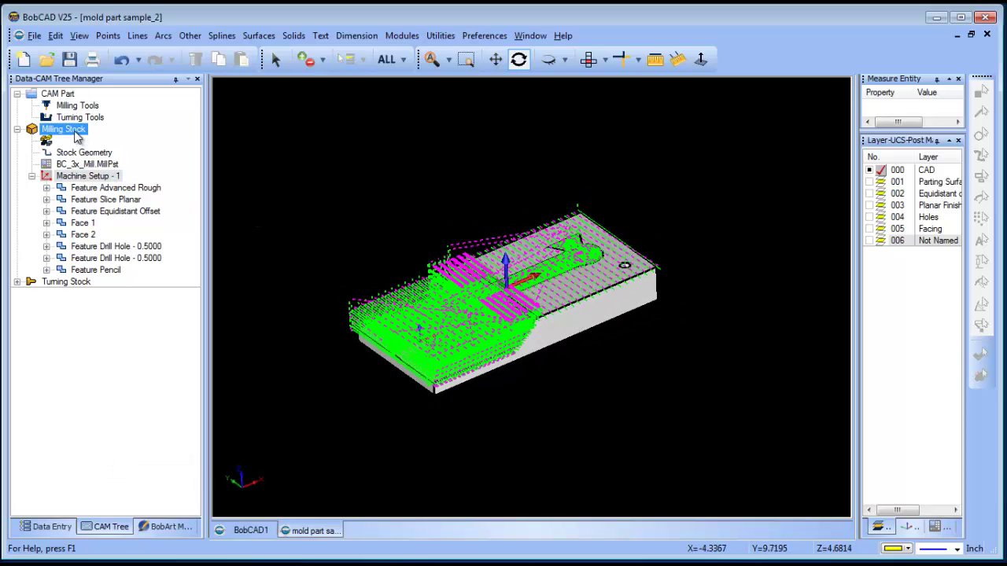
right_click(76, 135)
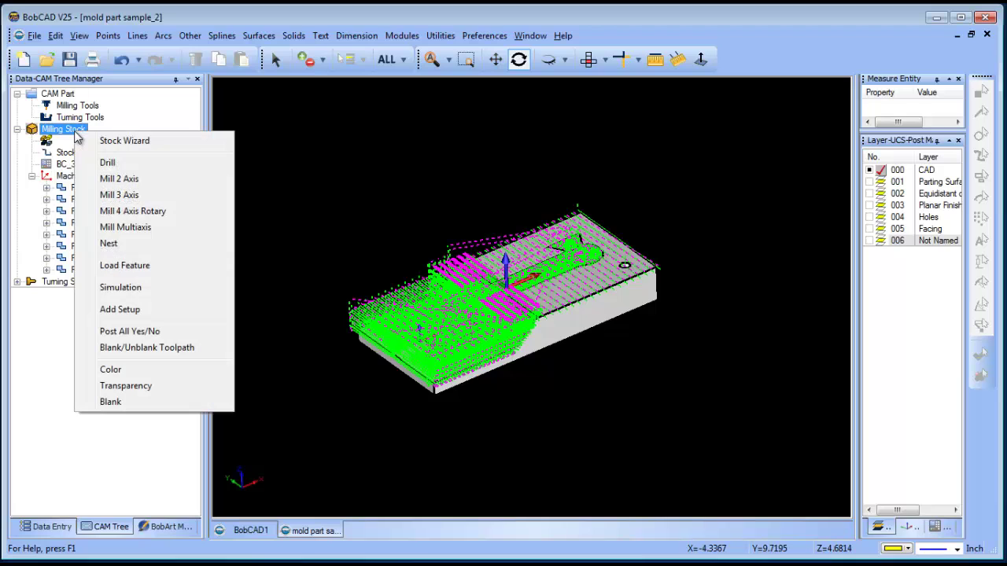
click(169, 287)
click(402, 35)
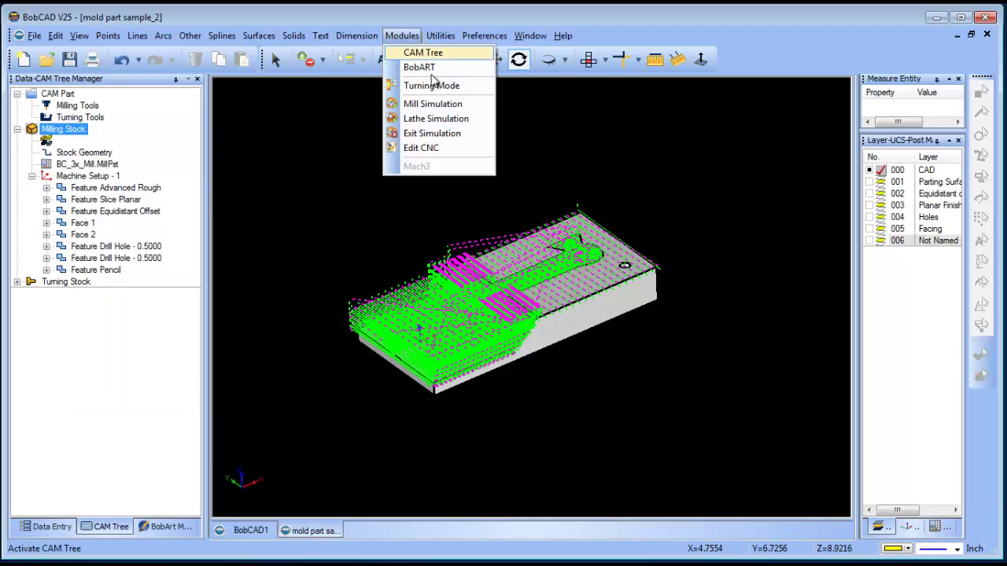
click(472, 107)
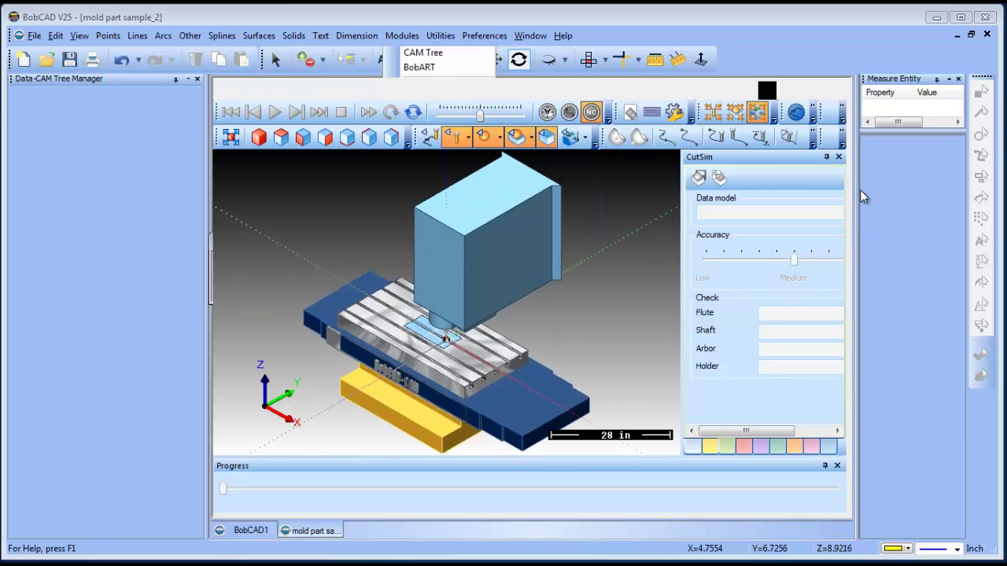
Widen the simulation view, hide the machine and toolpath lines, and show move Statistics.
drag(858, 191, 930, 191)
click(737, 113)
scroll(608, 315, up, 10)
mouse_move(567, 330)
mouse_down()
mouse_move(520, 339)
mouse_move(585, 356)
mouse_move(618, 306)
mouse_move(546, 277)
mouse_move(547, 310)
mouse_move(565, 285)
mouse_move(560, 315)
mouse_up()
scroll(618, 313, down, 5)
scroll(557, 330, up, 2)
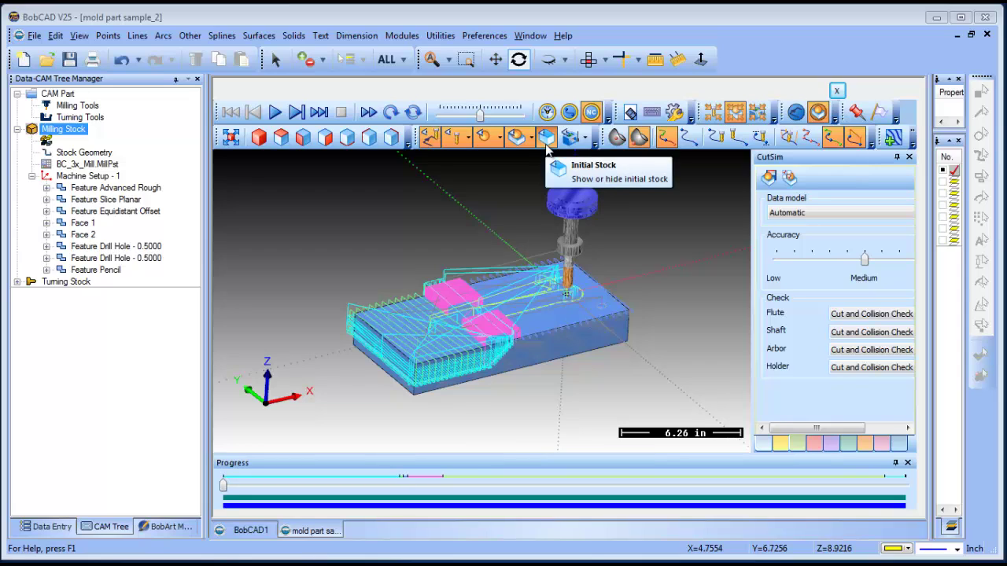
click(489, 140)
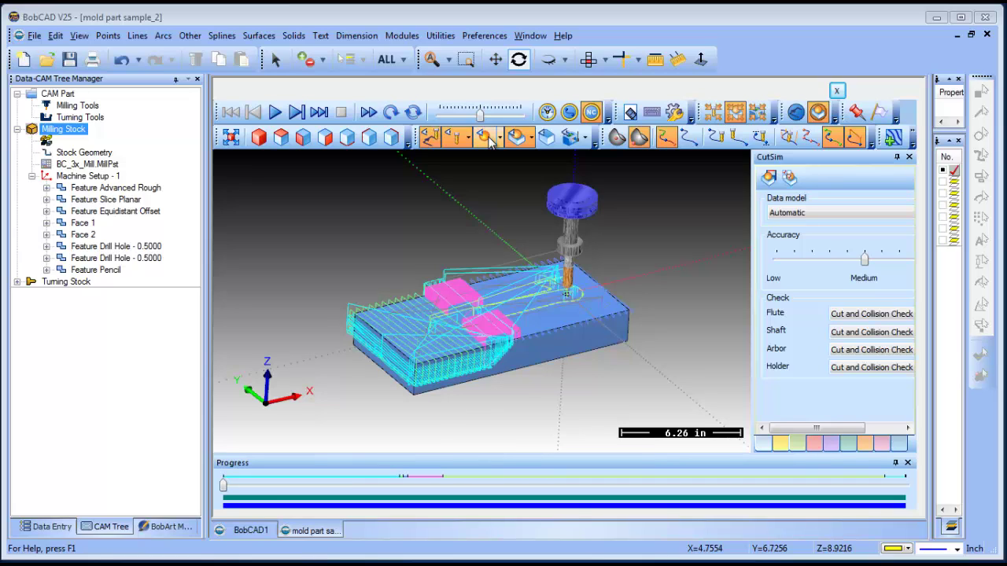
click(762, 140)
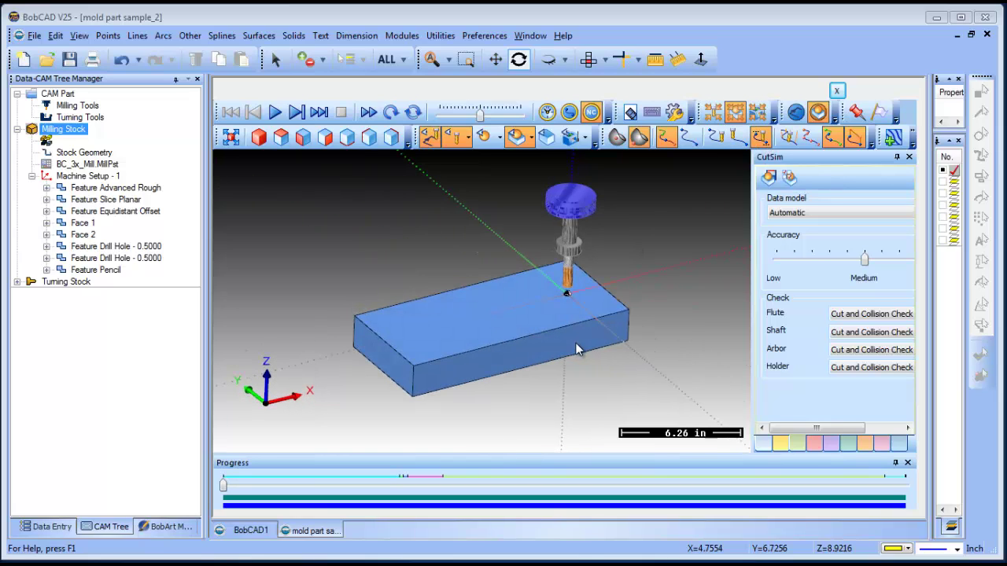
click(771, 443)
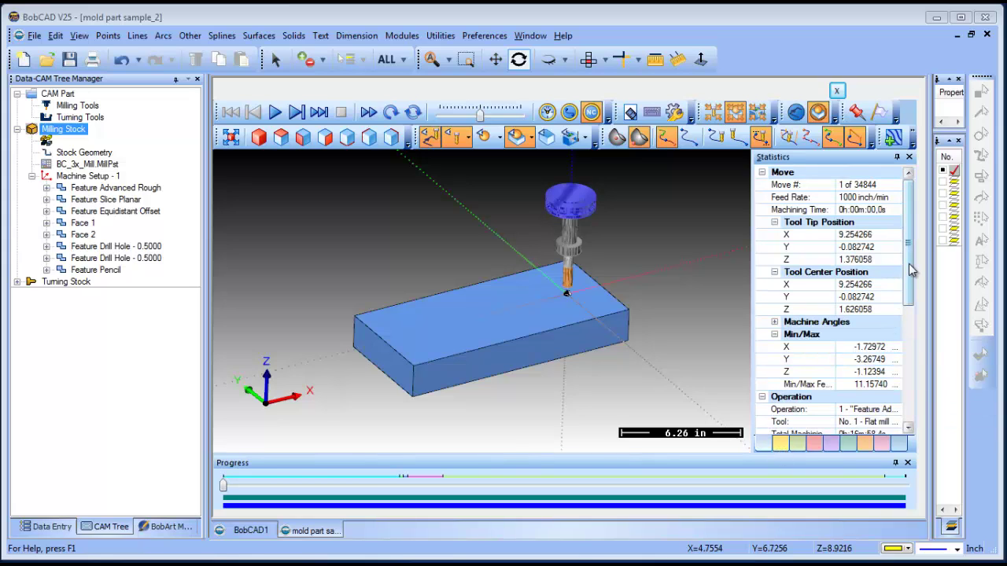
Scroll the Statistics panel and orbit the view around the uncut stock.
drag(914, 269, 928, 240)
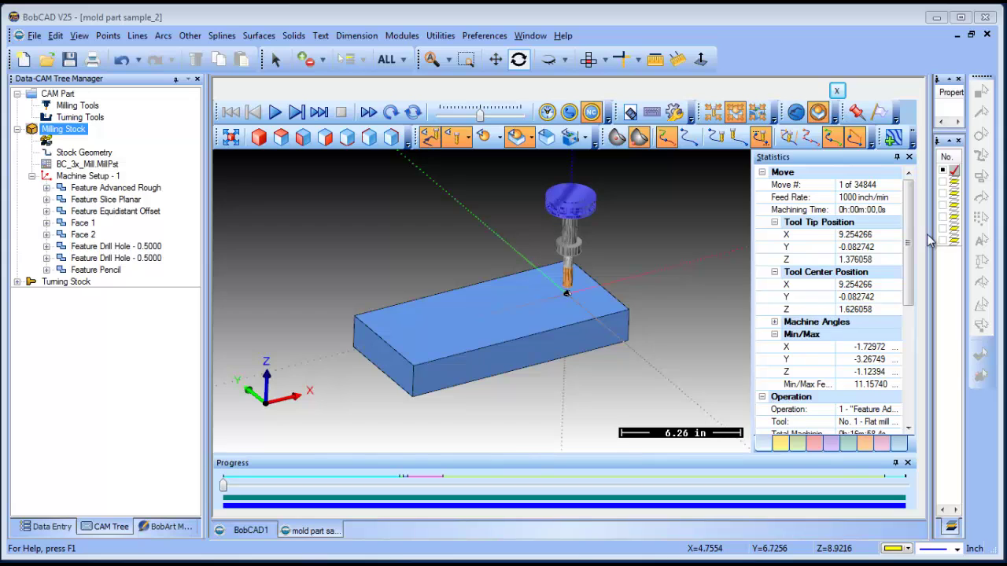
middle_drag(622, 327, 564, 316)
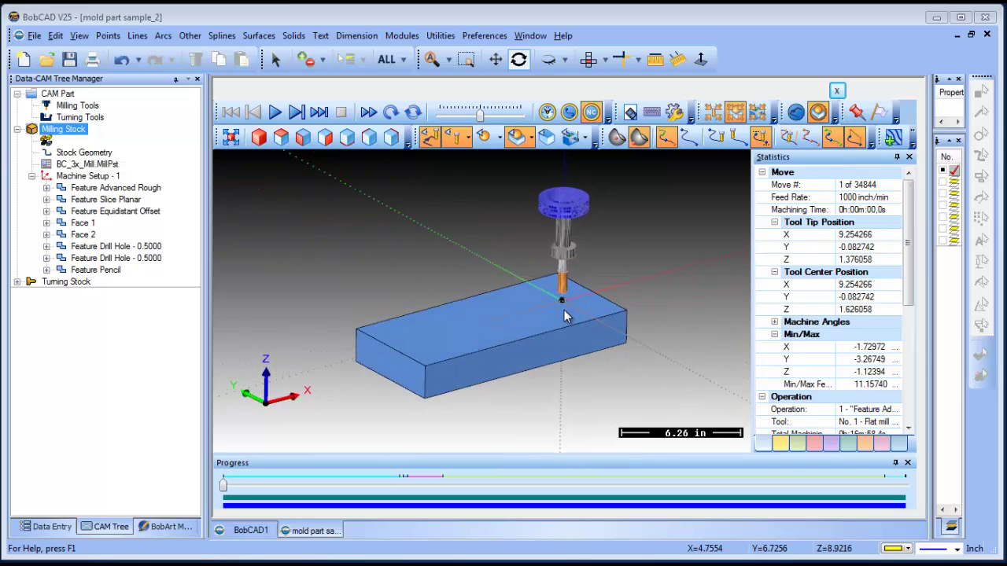
Run the cutting simulation and cycle through the dock tabs, ending on Move List.
click(275, 113)
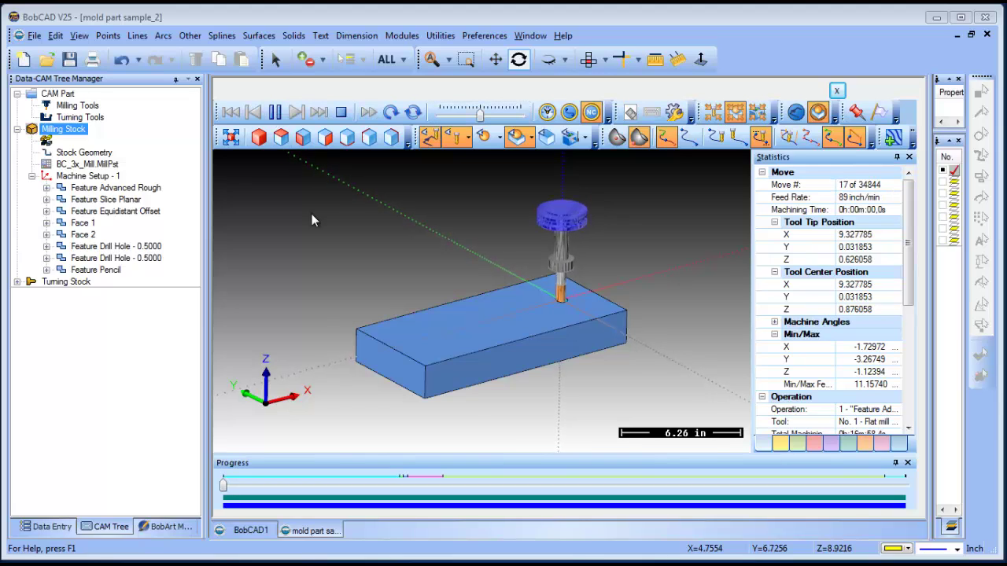
click(797, 444)
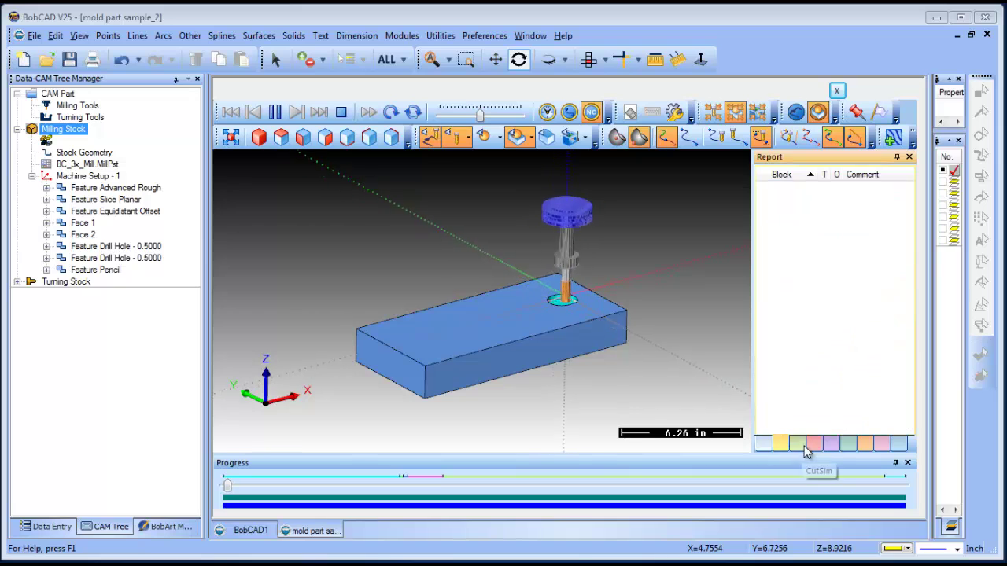
click(815, 445)
click(832, 445)
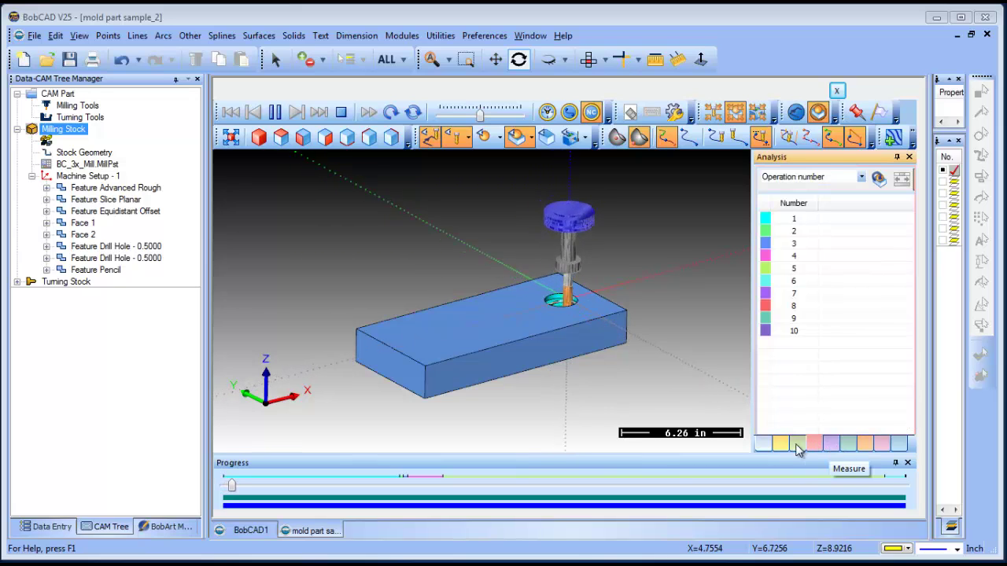
click(849, 446)
click(865, 445)
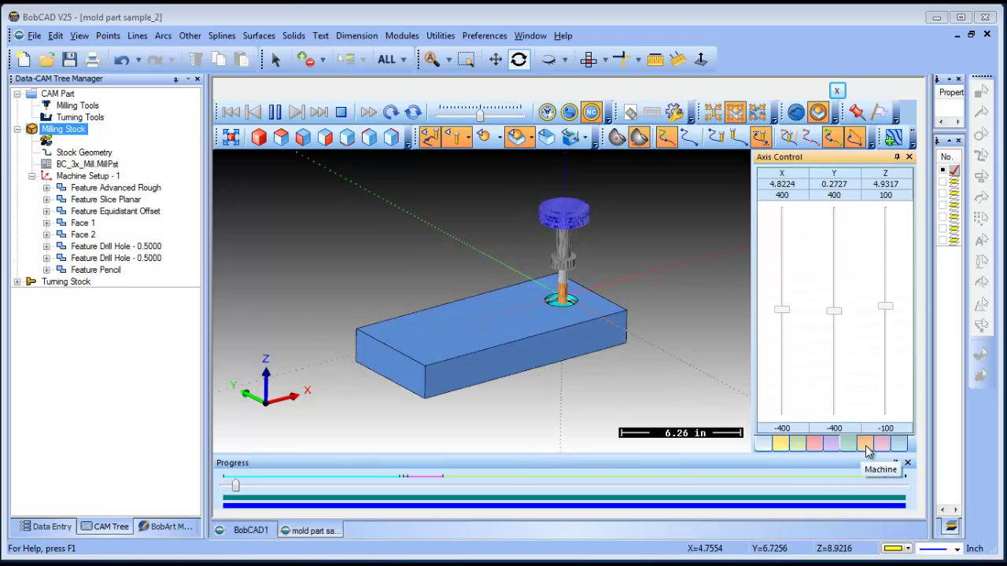
click(882, 445)
click(899, 446)
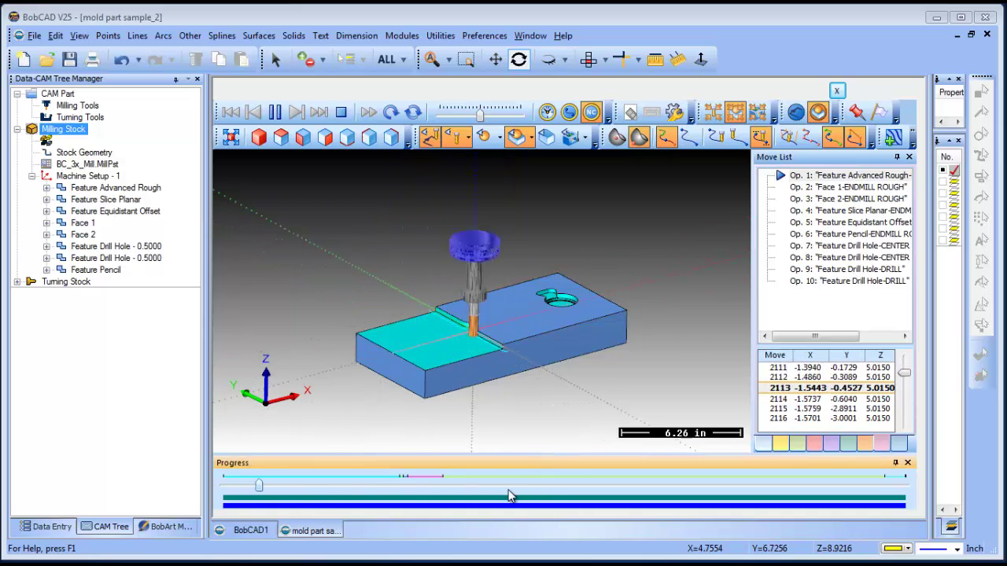
Slow the simulation, orbit and zoom in on the part, then stop and reset it.
middle_drag(536, 387, 536, 359)
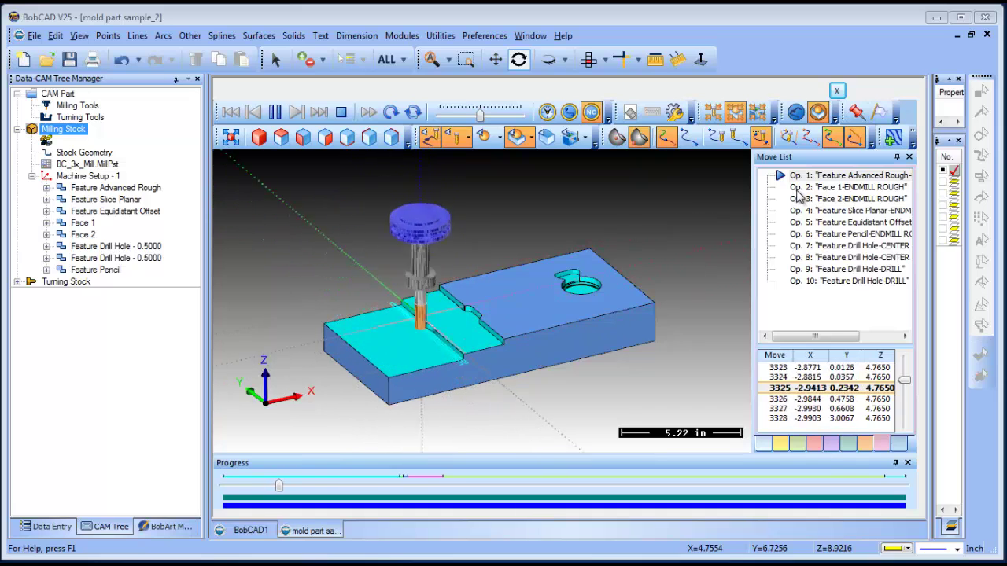
click(798, 188)
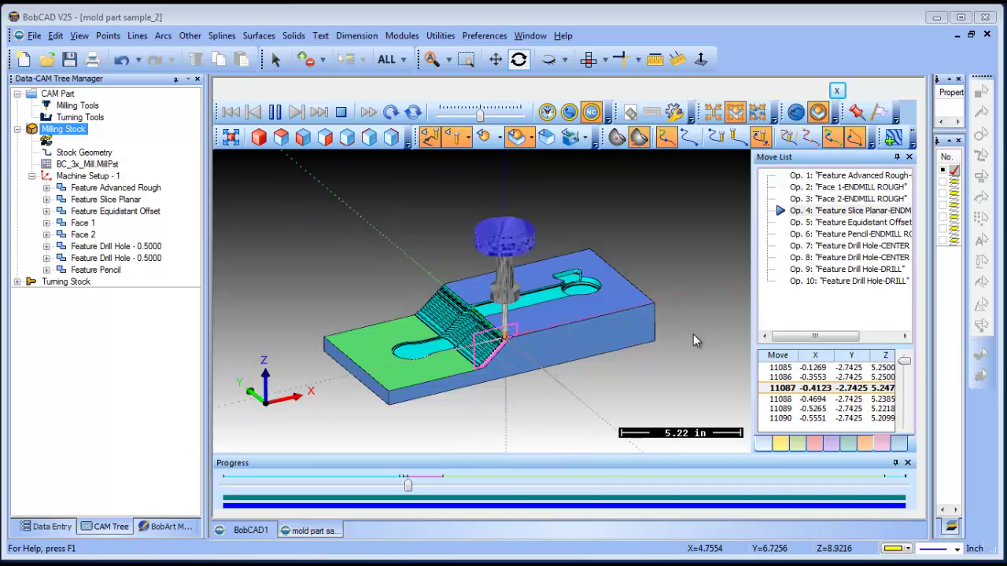
drag(480, 115, 454, 115)
mouse_move(527, 380)
middle_down()
mouse_move(504, 370)
mouse_move(516, 367)
middle_up()
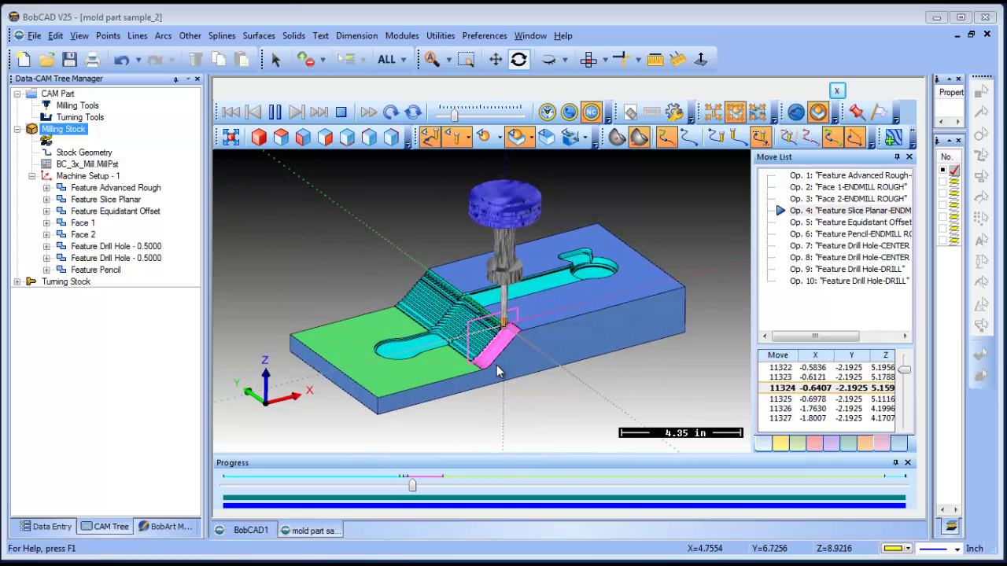
click(341, 113)
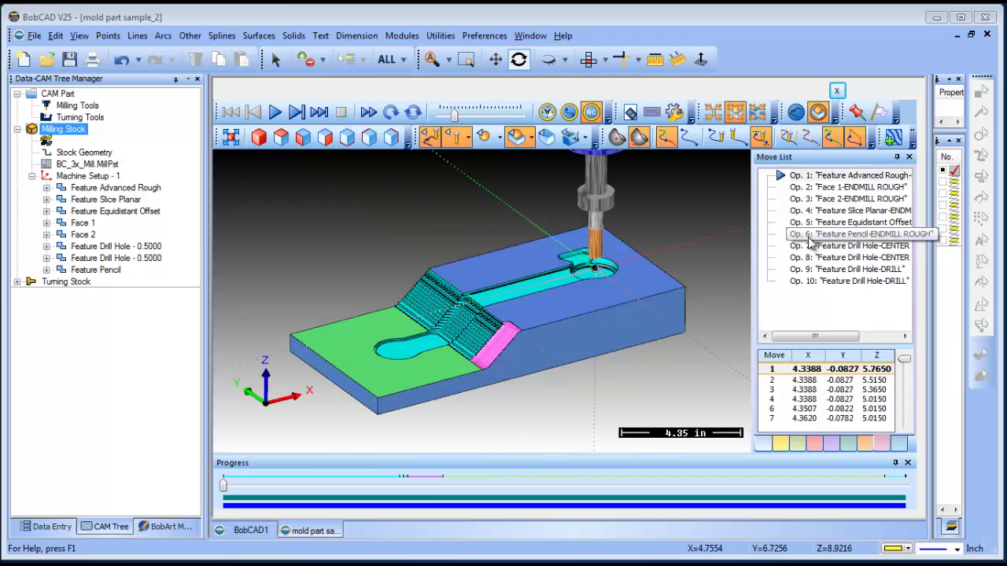
Step through Op. 2 face, slice planar, equidistant offset, pencil and drilling passes to Op. 9.
click(796, 188)
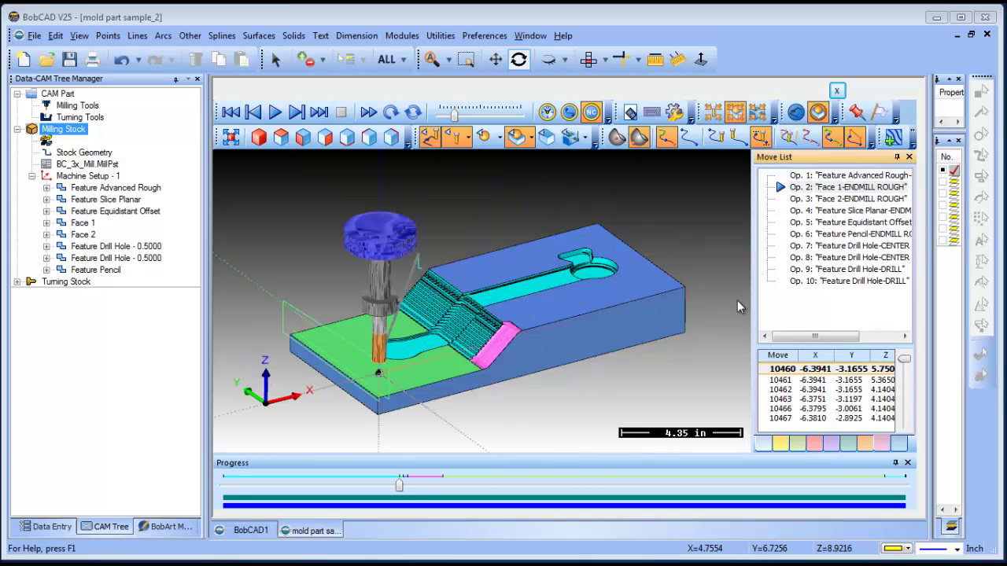
click(799, 199)
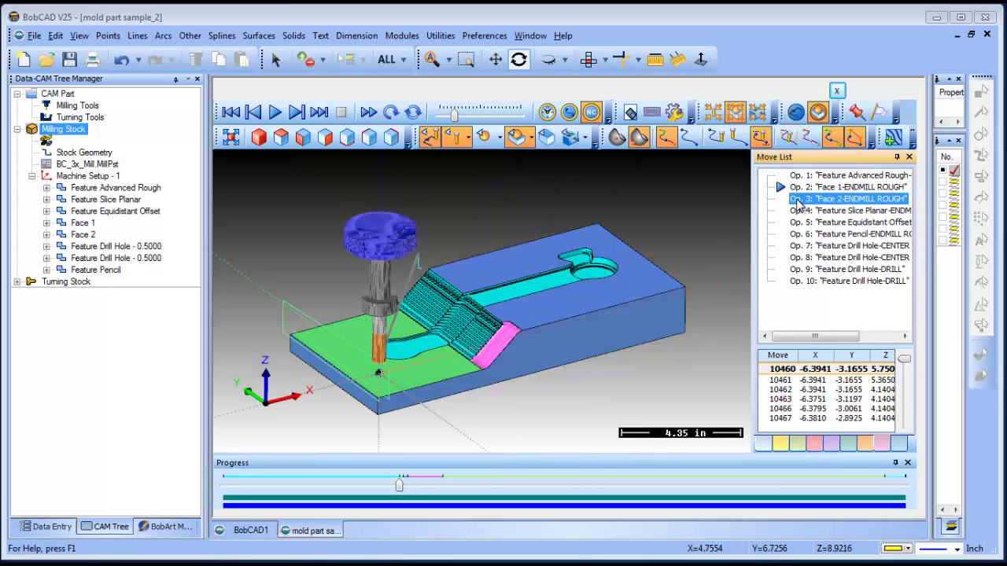
click(796, 211)
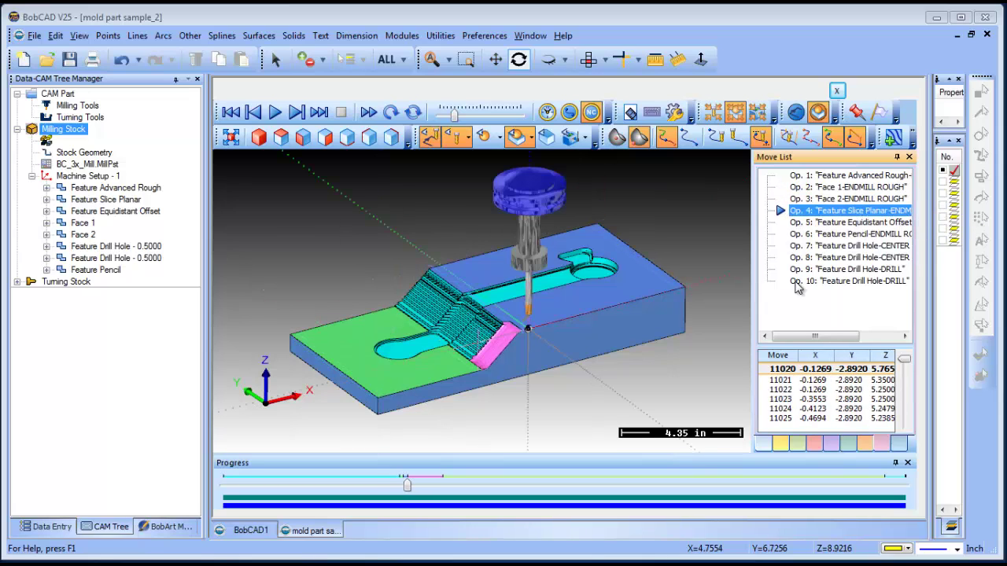
click(793, 224)
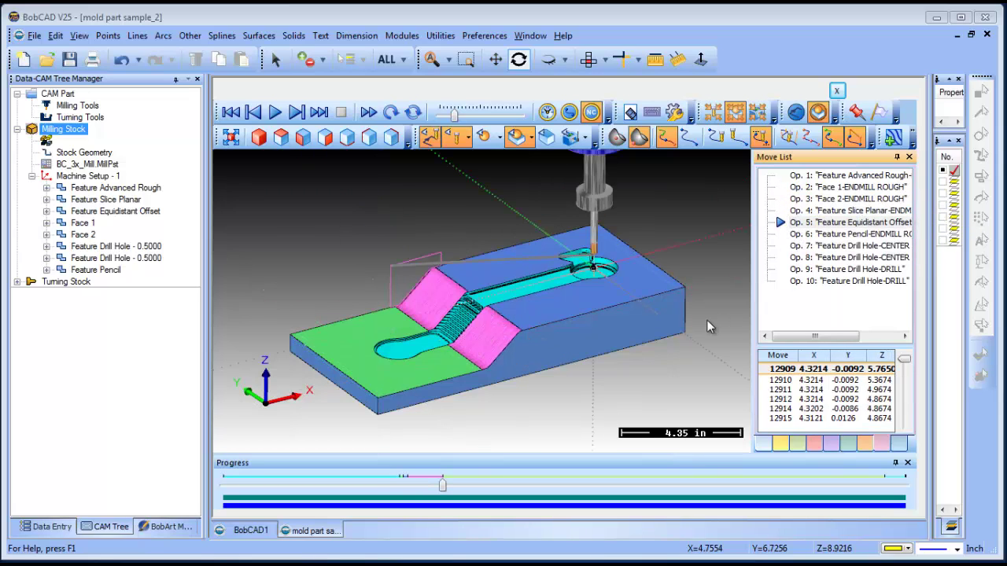
key(Down)
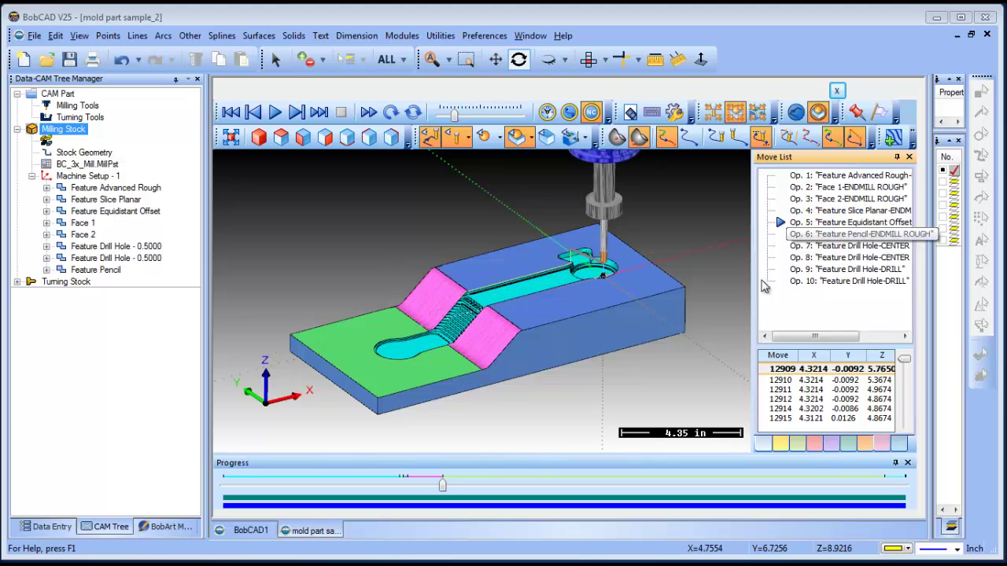
click(796, 235)
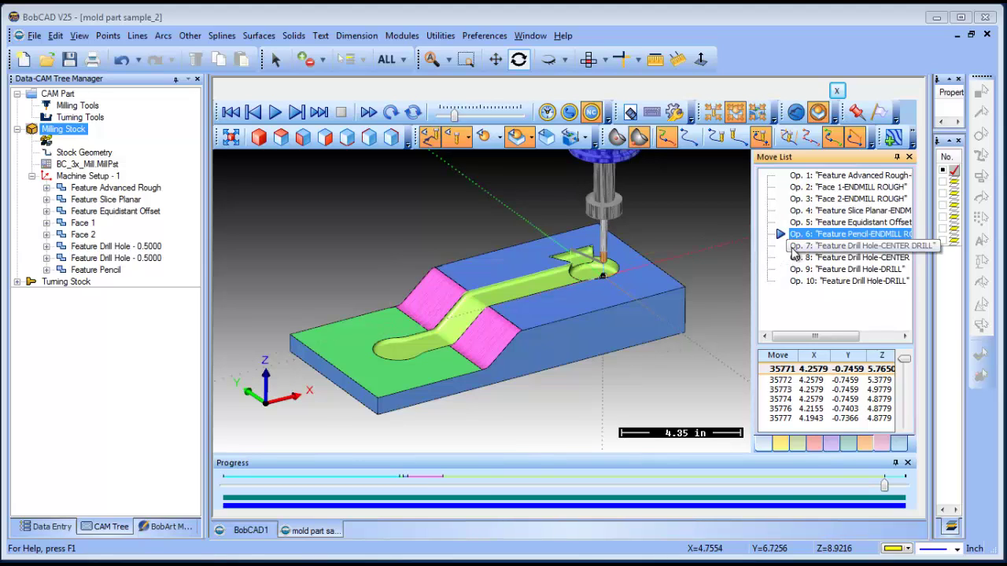
click(795, 247)
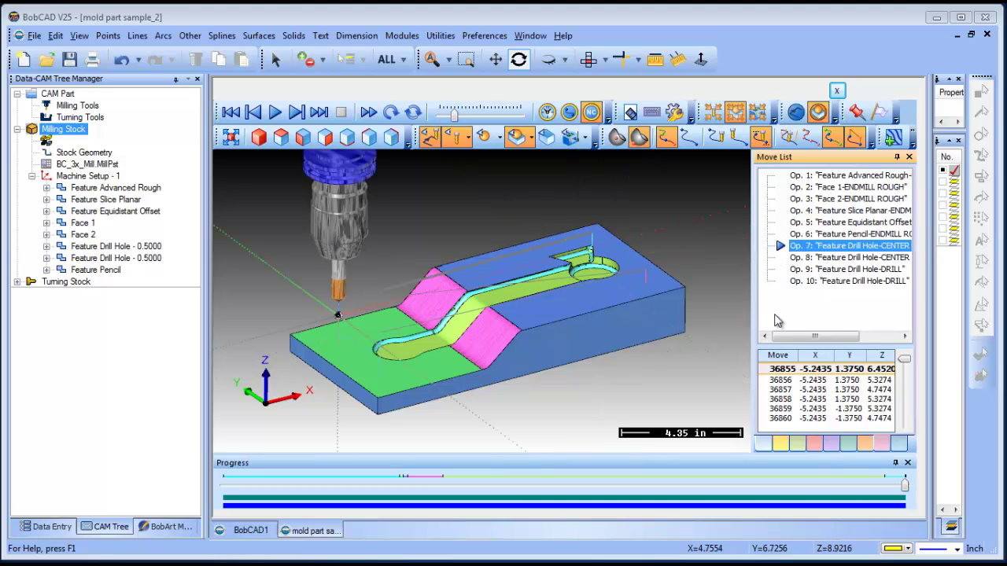
click(798, 258)
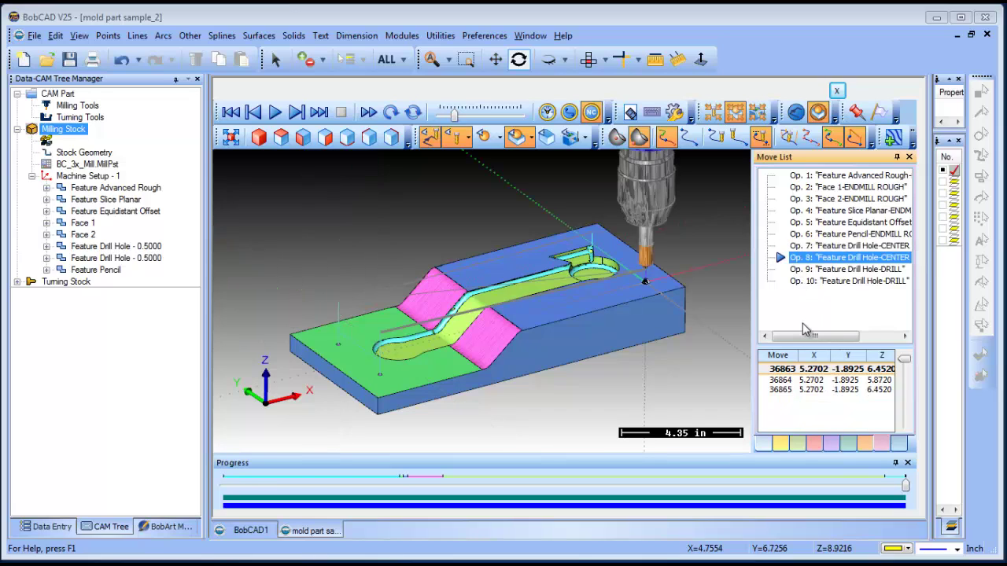
click(796, 270)
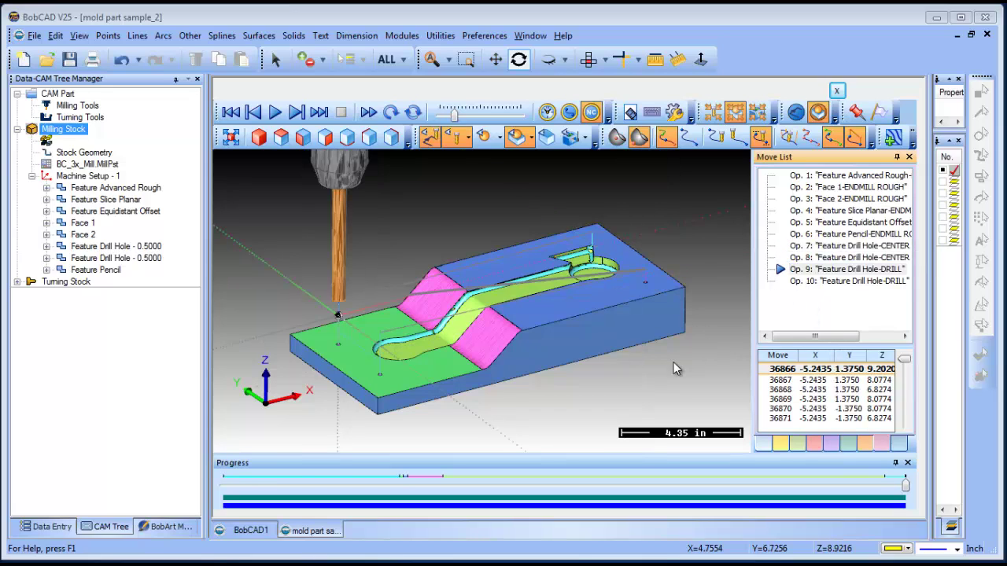
Restart the simulation from the uncut stock and replay it at a faster speed.
click(391, 114)
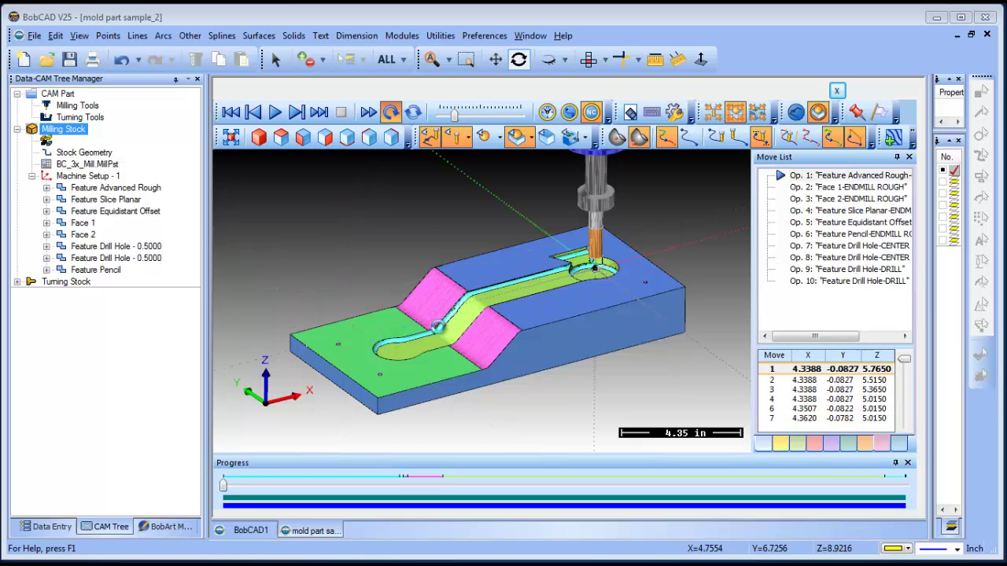
click(275, 113)
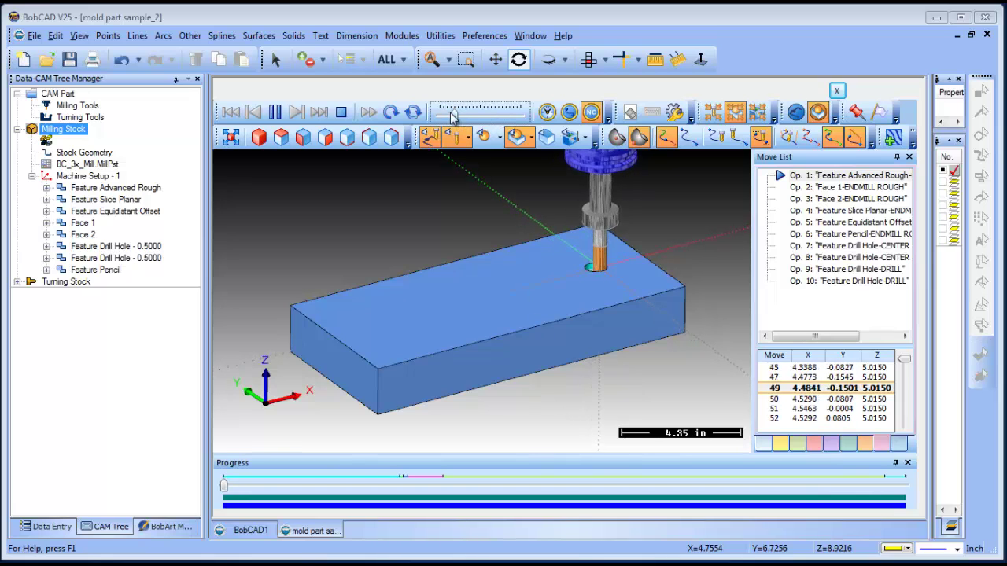
drag(458, 116, 490, 117)
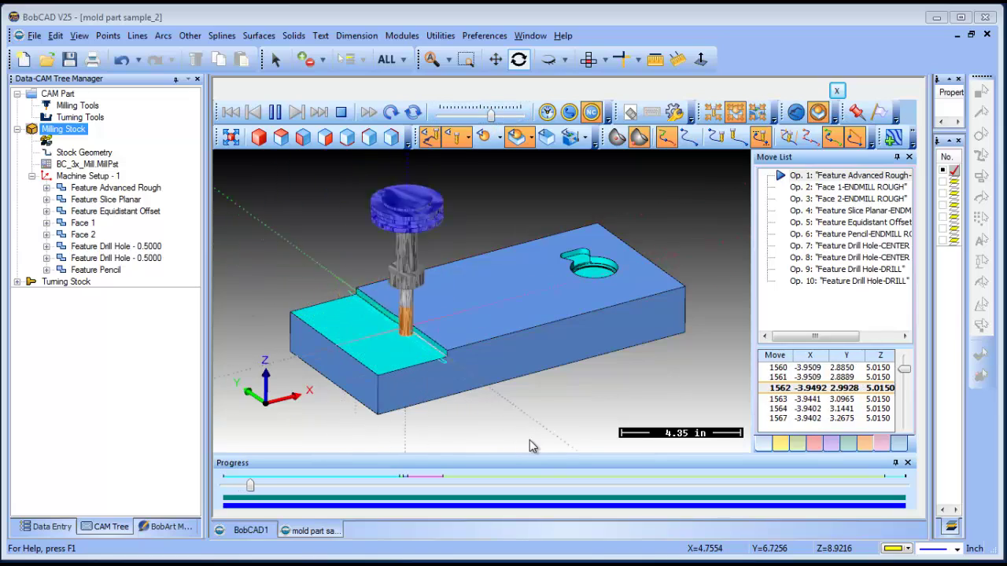